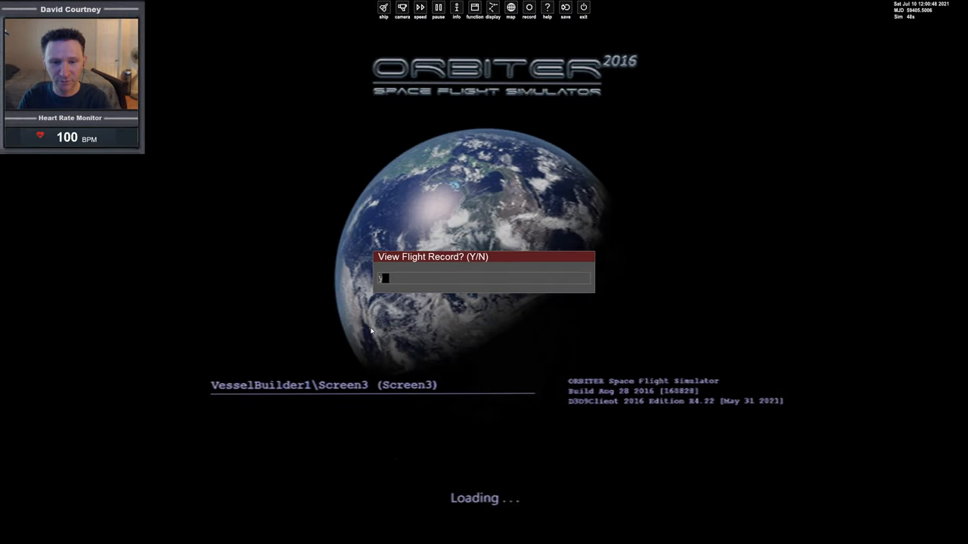
Decline the flight record and continue past the statistics into the lander cockpit.
{"action": "key", "text": "n"}
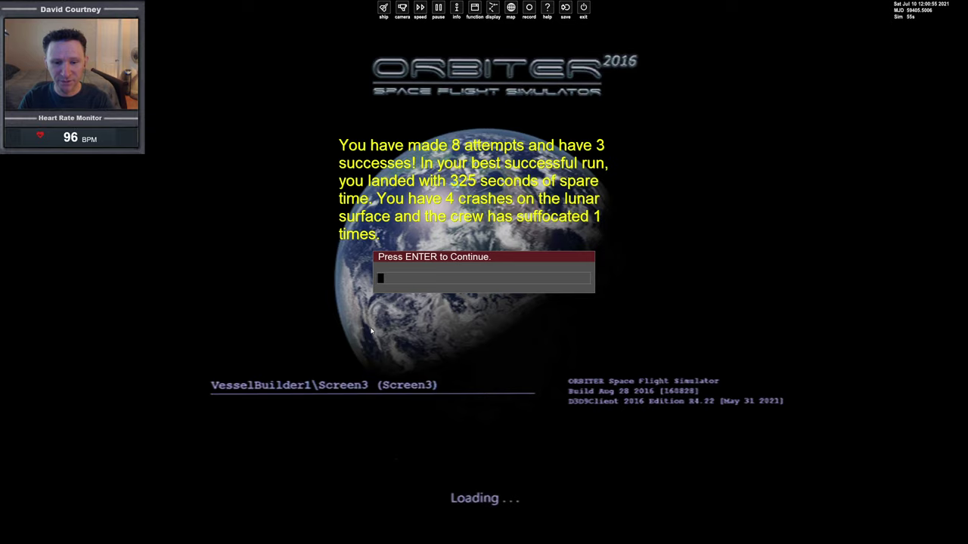
{"action": "key", "text": "Return"}
{"action": "key", "text": "Return"}
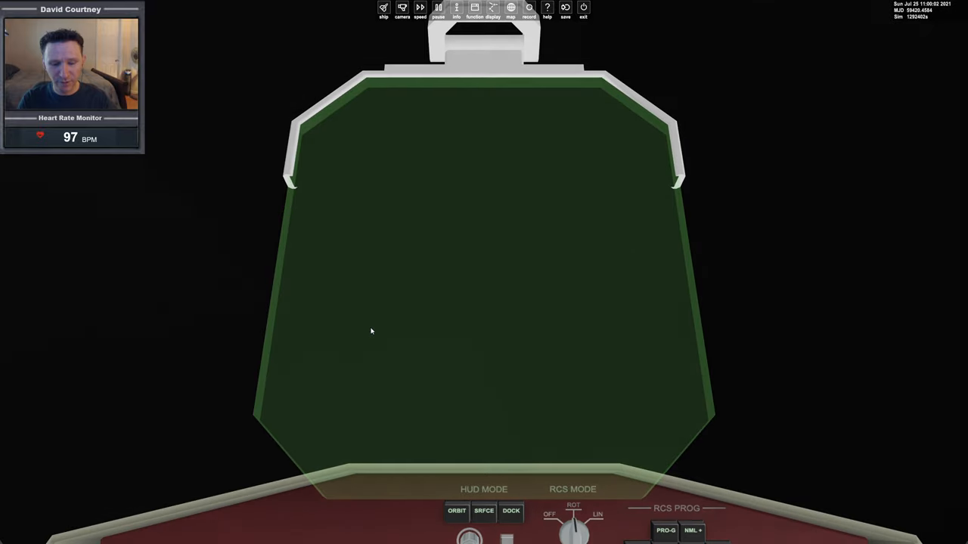
Switch the left MFD to the Interplanetary mode and bring up its program menu.
{"action": "key", "text": "ctrl+Down"}
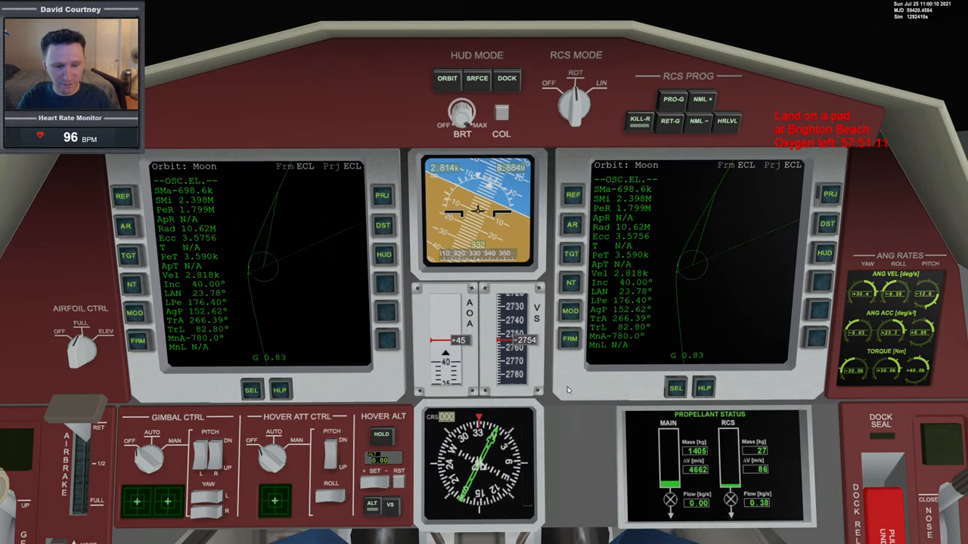
{"action": "key", "text": "ctrl+Down"}
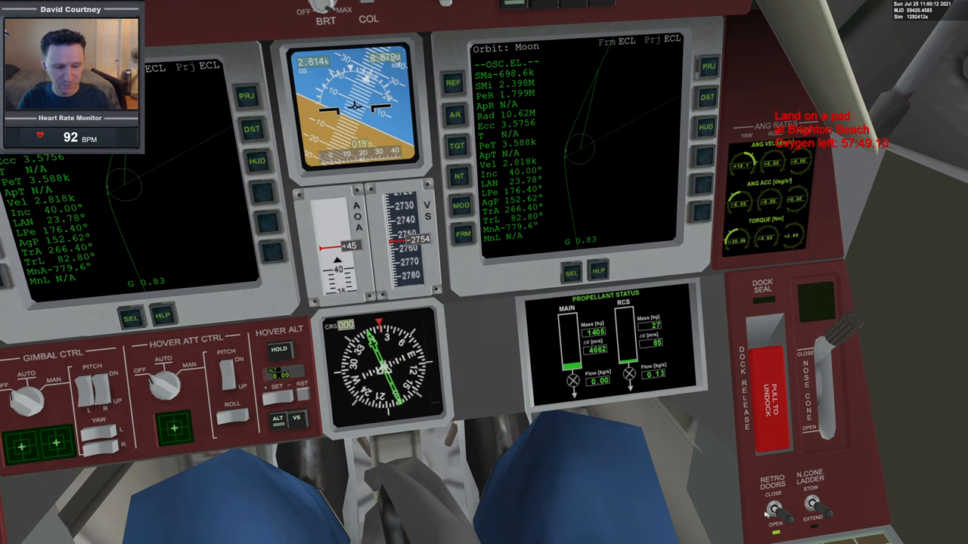
{"action": "key", "text": "Home"}
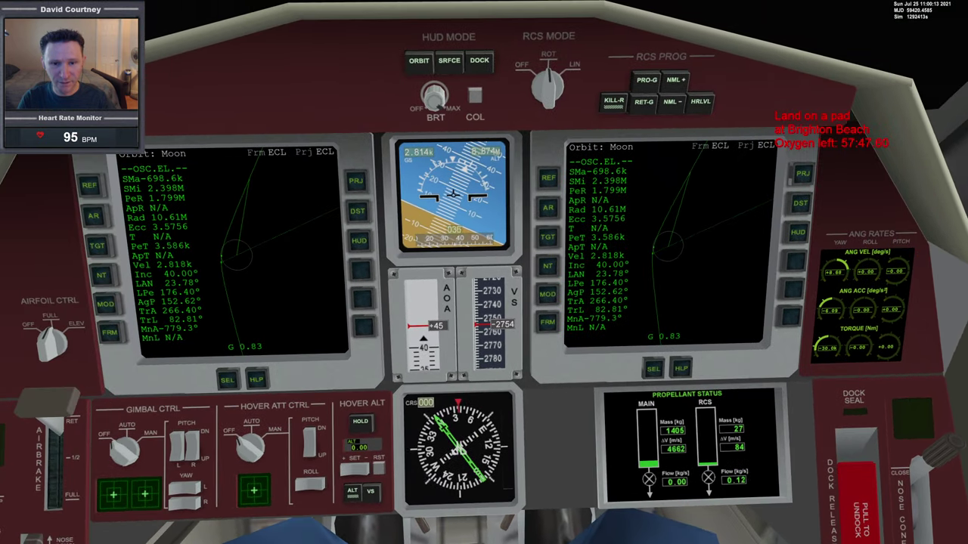
{"action": "key", "text": "ctrl+Right"}
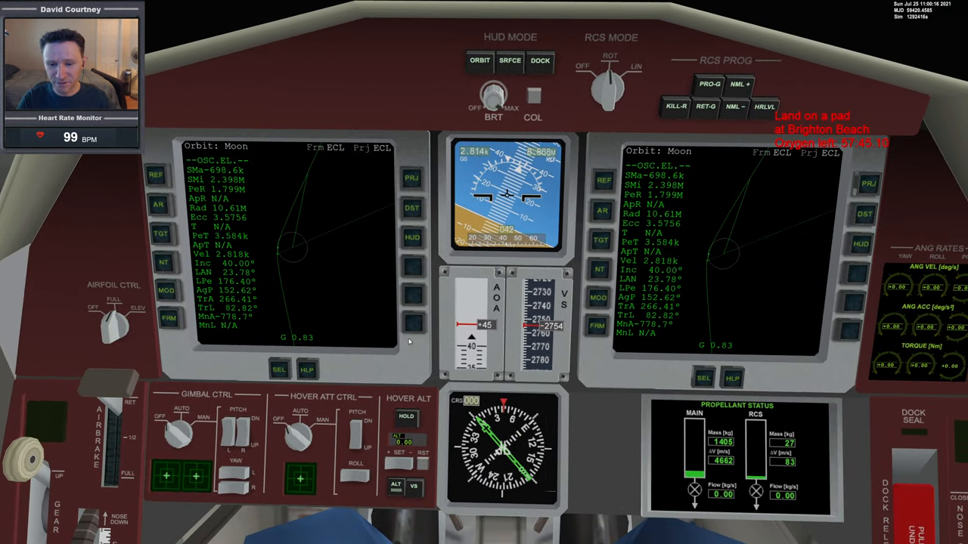
{"action": "left_click", "coordinate": [279, 370]}
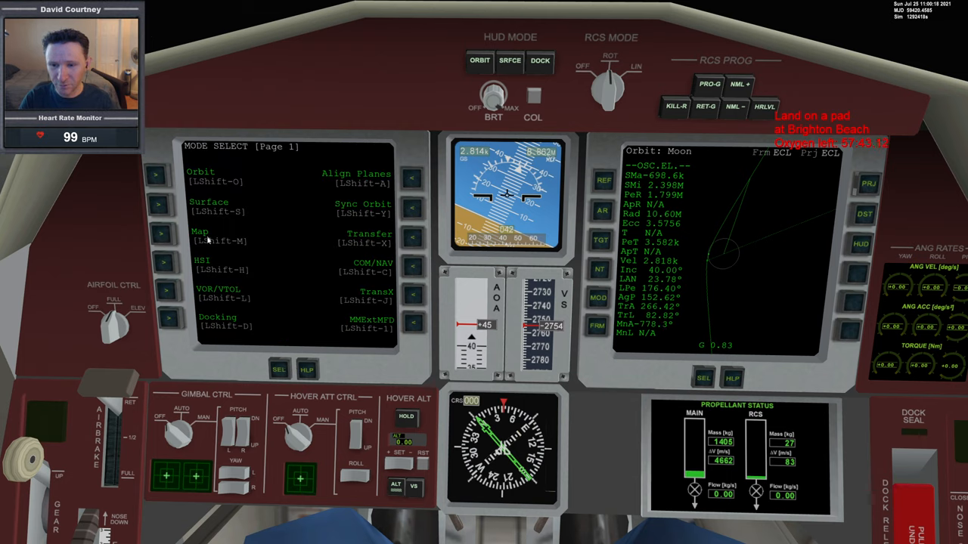
{"action": "left_click", "coordinate": [286, 371]}
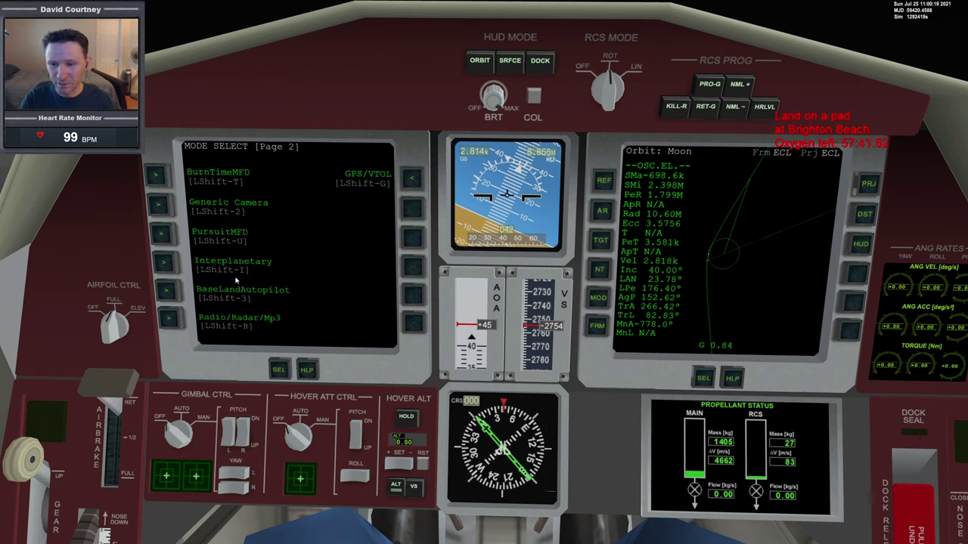
{"action": "left_click", "coordinate": [167, 263]}
{"action": "left_click", "coordinate": [155, 176]}
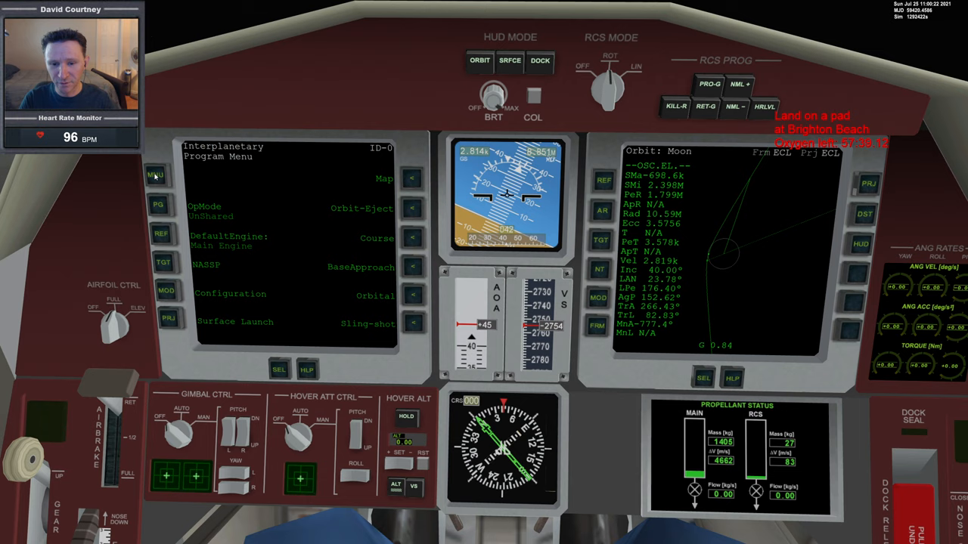
Start the BaseApproach program with Brighton Beach as the target base.
{"action": "left_click", "coordinate": [411, 271]}
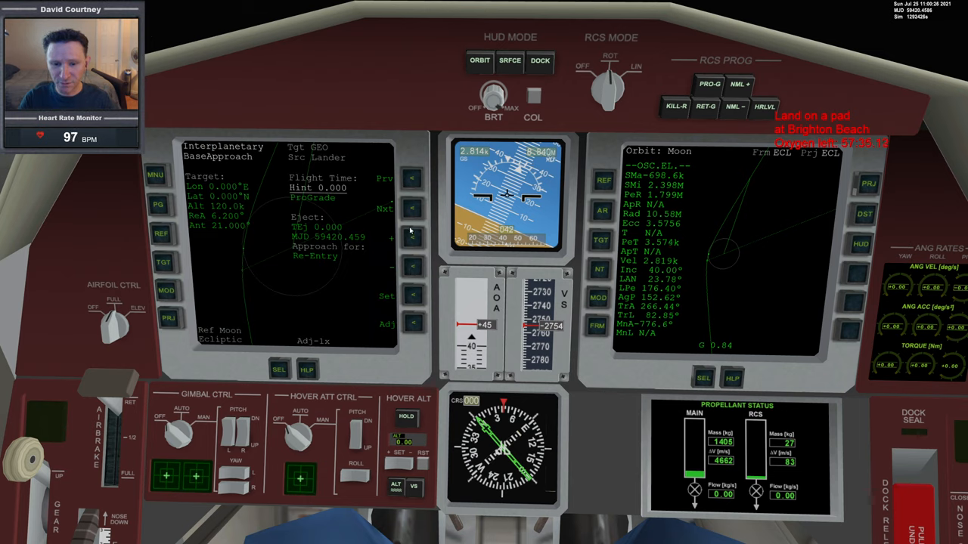
{"action": "left_click", "coordinate": [163, 263]}
{"action": "type", "text": "brighton"}
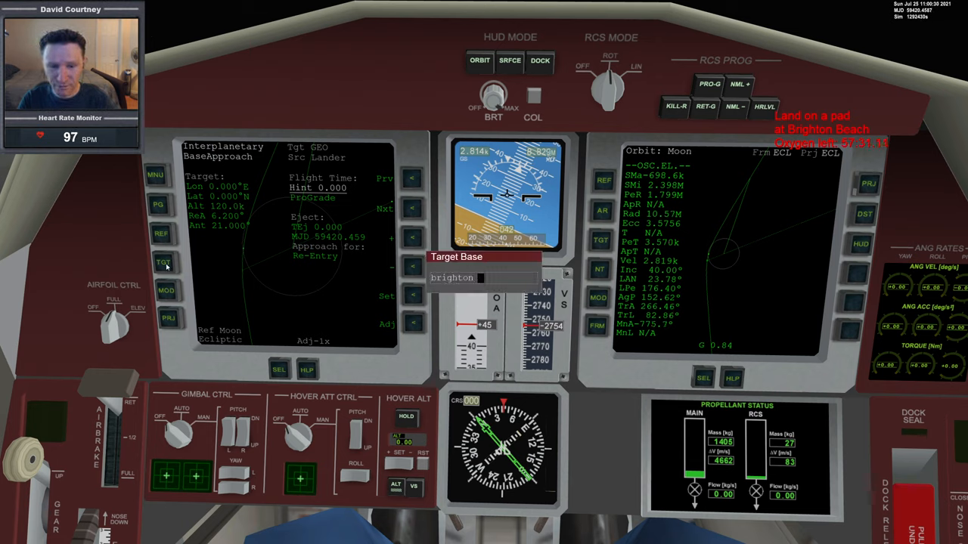
{"action": "type", "text": "beach"}
{"action": "key", "text": "Return"}
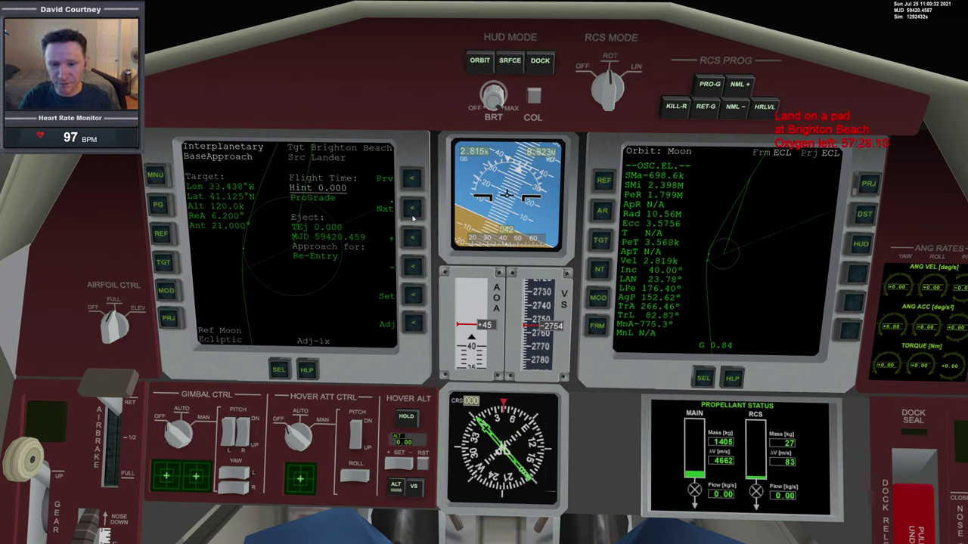
Set the approach target altitude to -2.566k.
{"action": "left_click", "coordinate": [412, 212]}
{"action": "left_click", "coordinate": [408, 242]}
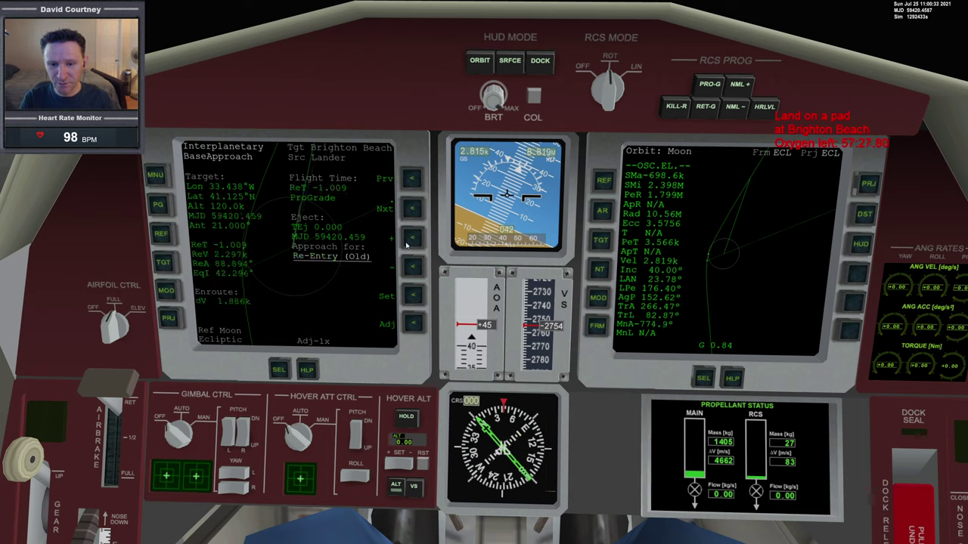
{"action": "left_click", "coordinate": [412, 179]}
{"action": "left_click", "coordinate": [412, 180]}
{"action": "left_click", "coordinate": [412, 180]}
{"action": "left_click", "coordinate": [413, 180]}
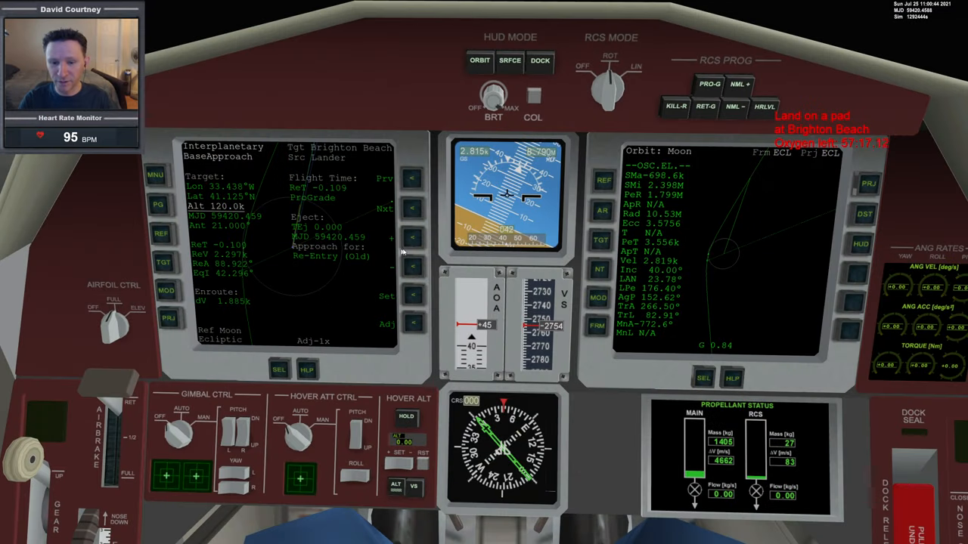
{"action": "left_click", "coordinate": [416, 293]}
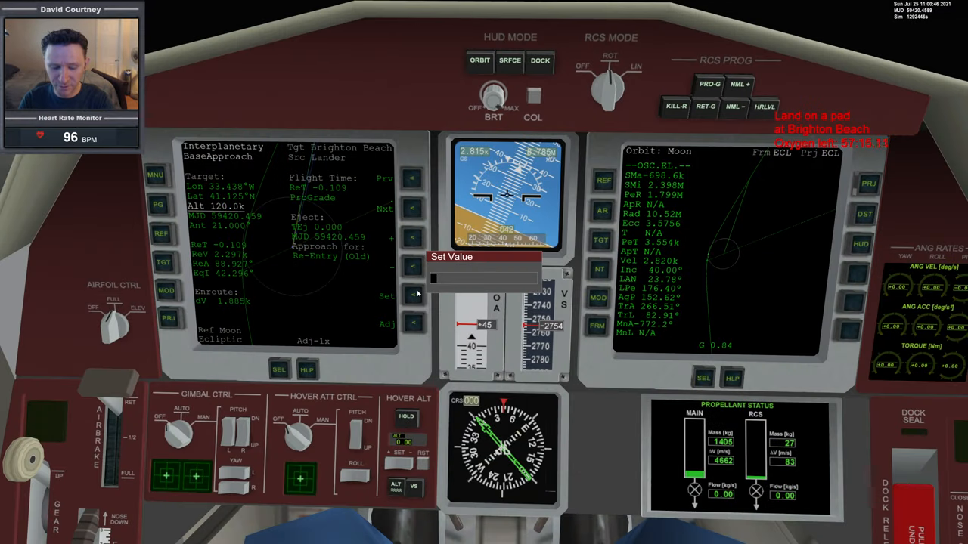
{"action": "type", "text": "-2566"}
{"action": "key", "text": "Return"}
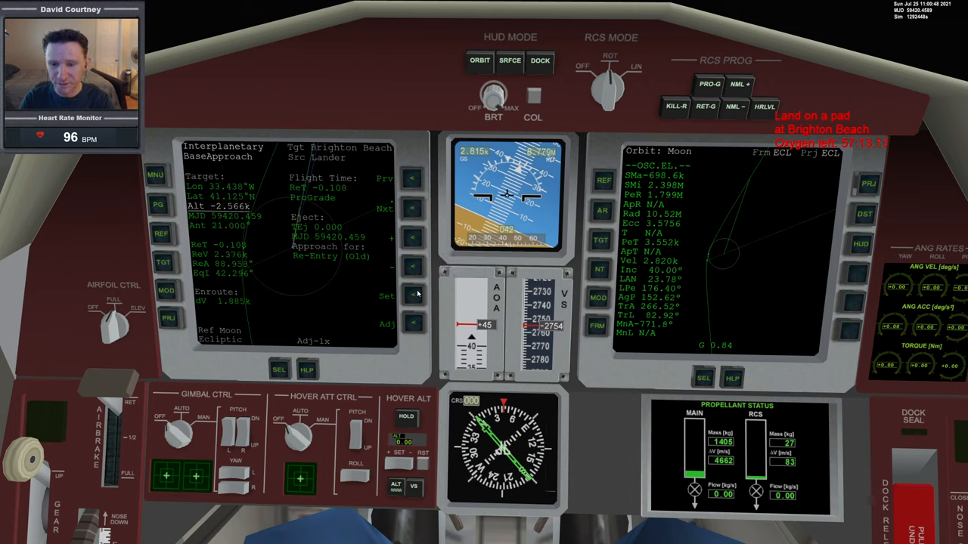
Set the approach angle Ant to -0.30°.
{"action": "left_click", "coordinate": [415, 214]}
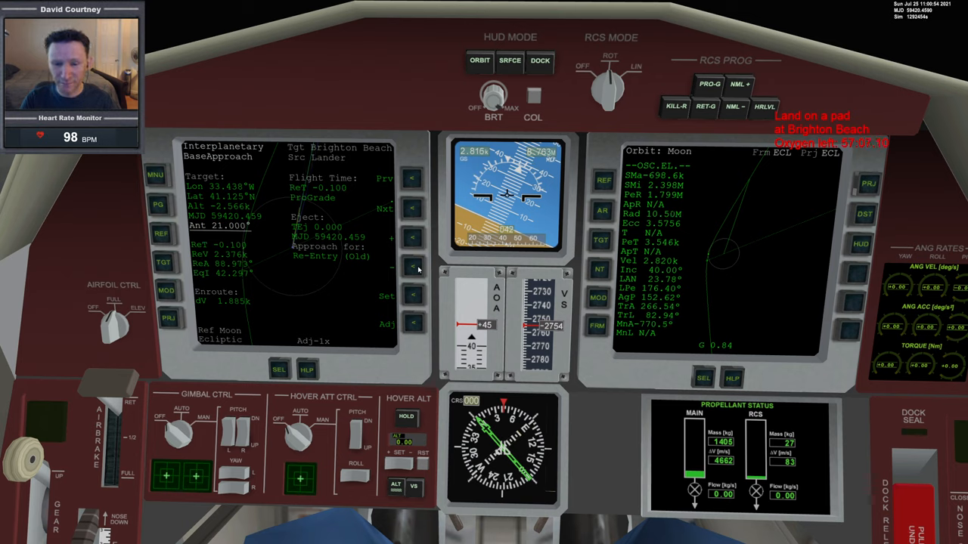
{"action": "left_click", "coordinate": [415, 296]}
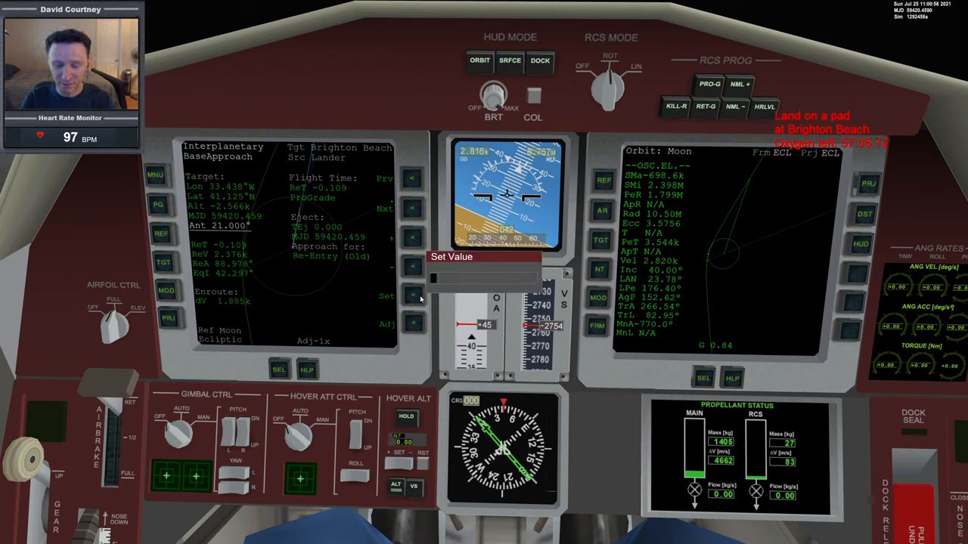
{"action": "type", "text": "-"}
{"action": "type", "text": "3"}
{"action": "key", "text": "Return"}
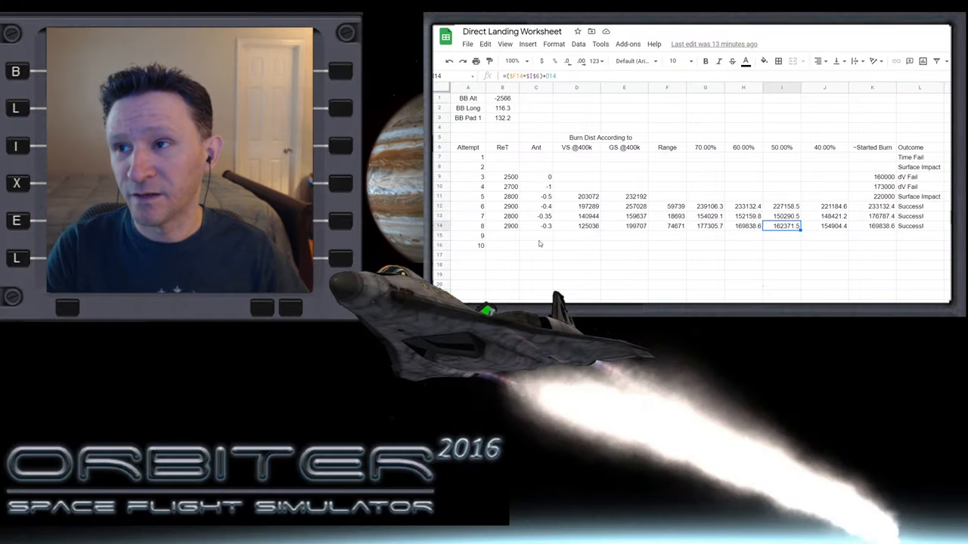
Enter -0.3 in the worksheet's Ant cell C14 for this attempt.
{"action": "left_click", "coordinate": [538, 226]}
{"action": "type", "text": "-0.3"}
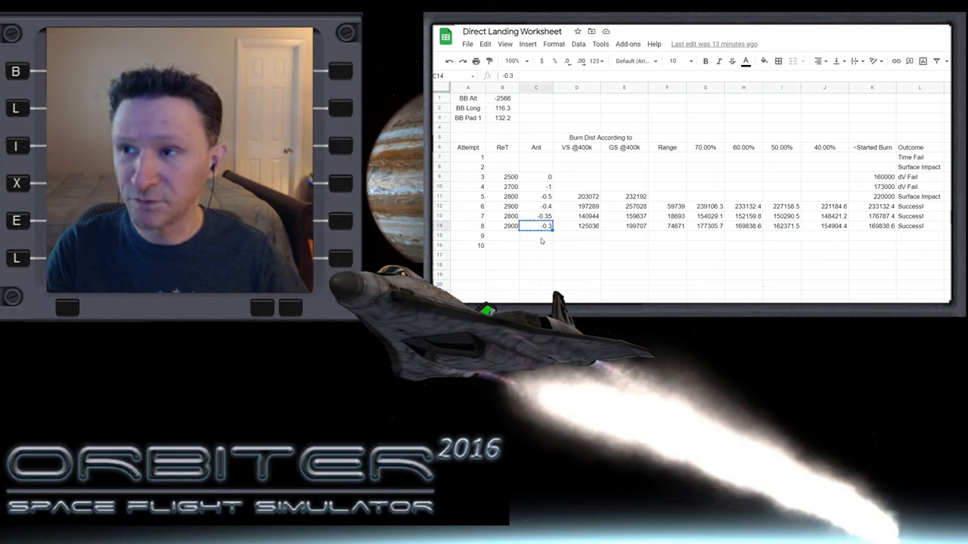
{"action": "key", "text": "Return"}
{"action": "key", "text": "ctrl+v"}
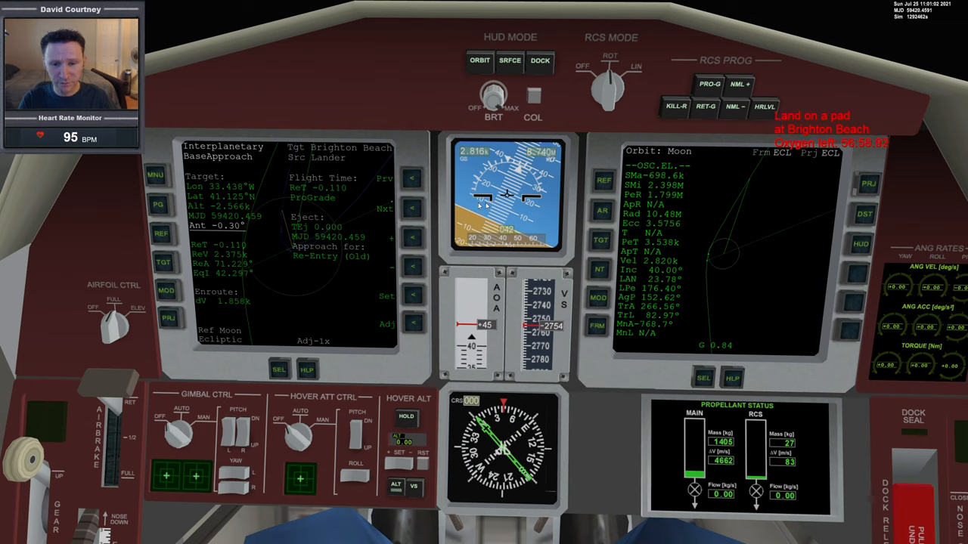
Step the BaseApproach ReT up through 2700–3000 and settle it at 2900 seconds.
{"action": "left_click", "coordinate": [415, 208]}
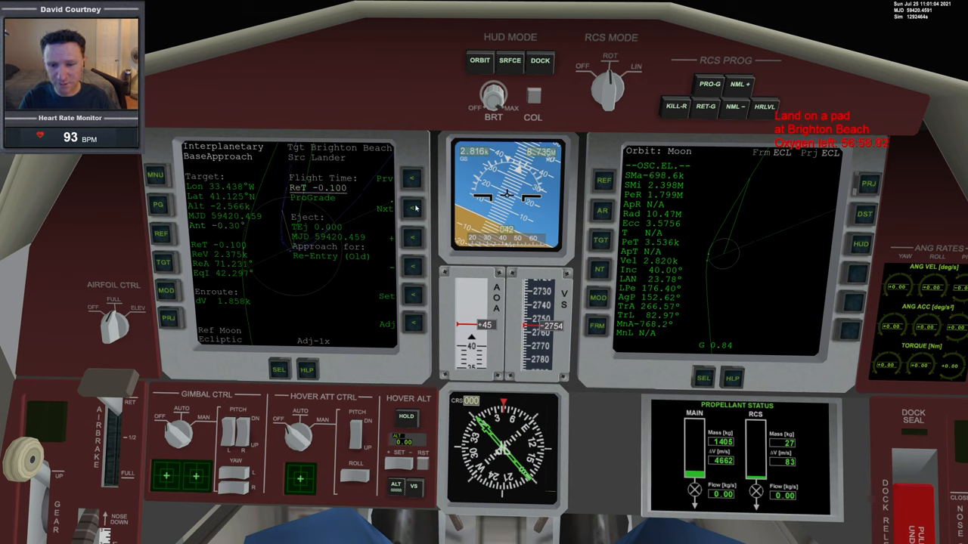
{"action": "left_click", "coordinate": [418, 297]}
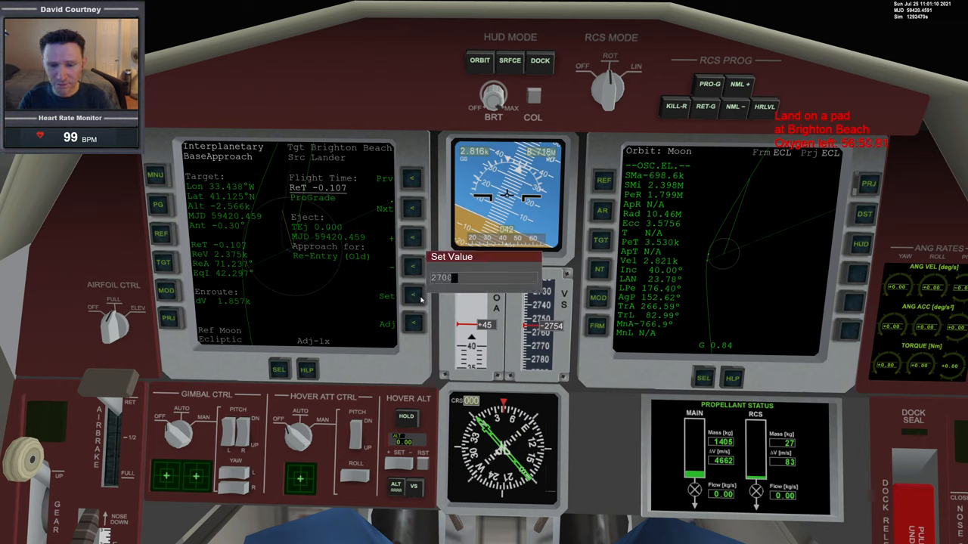
{"action": "key", "text": "Return"}
{"action": "left_click", "coordinate": [418, 297]}
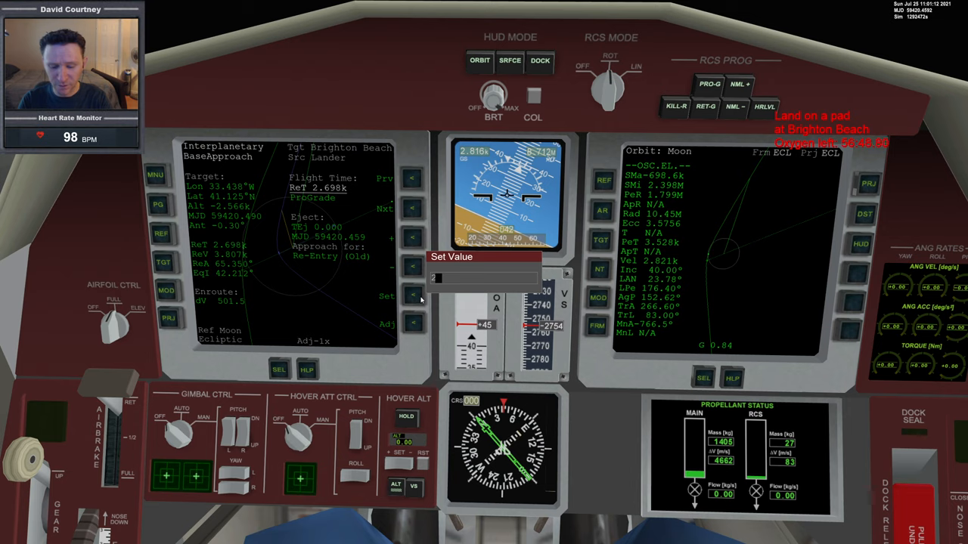
{"action": "key", "text": "Return"}
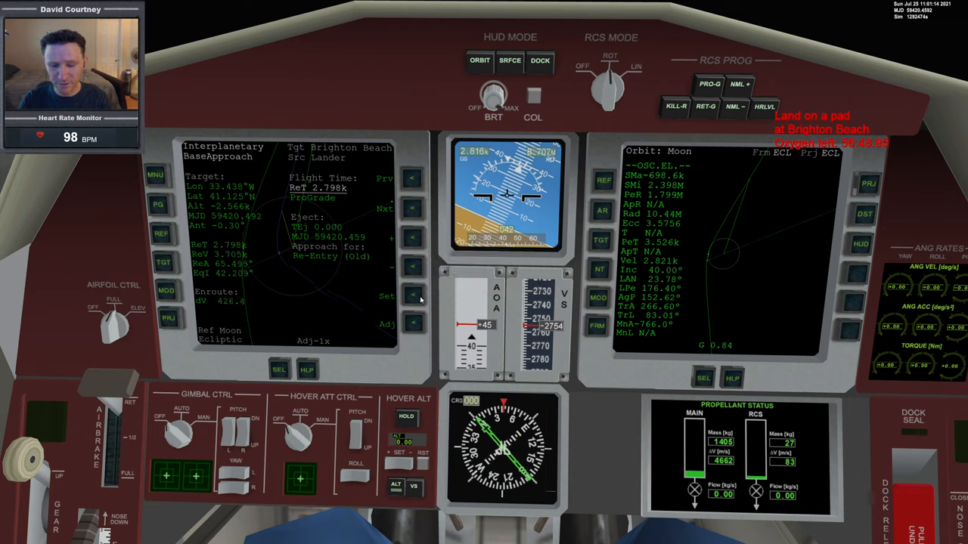
{"action": "left_click", "coordinate": [418, 297]}
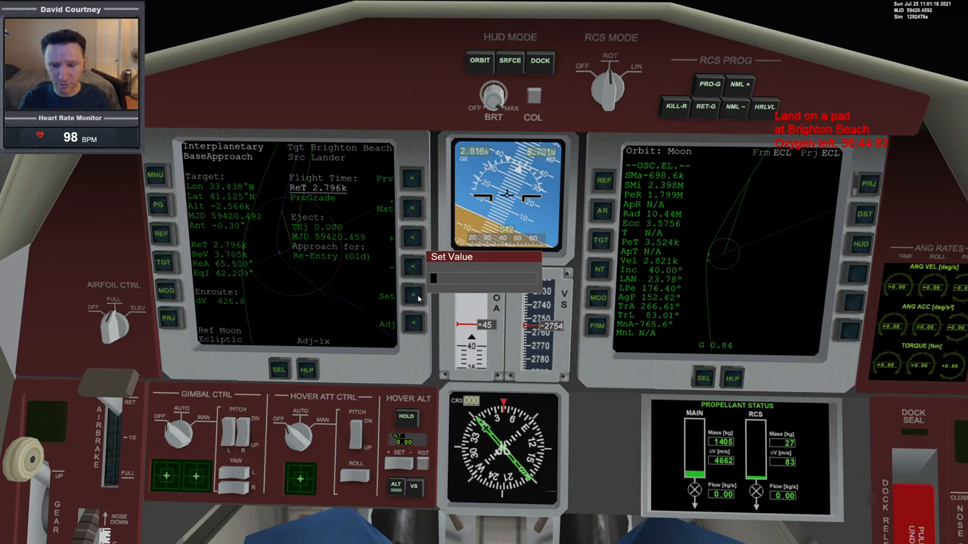
{"action": "key", "text": "Return"}
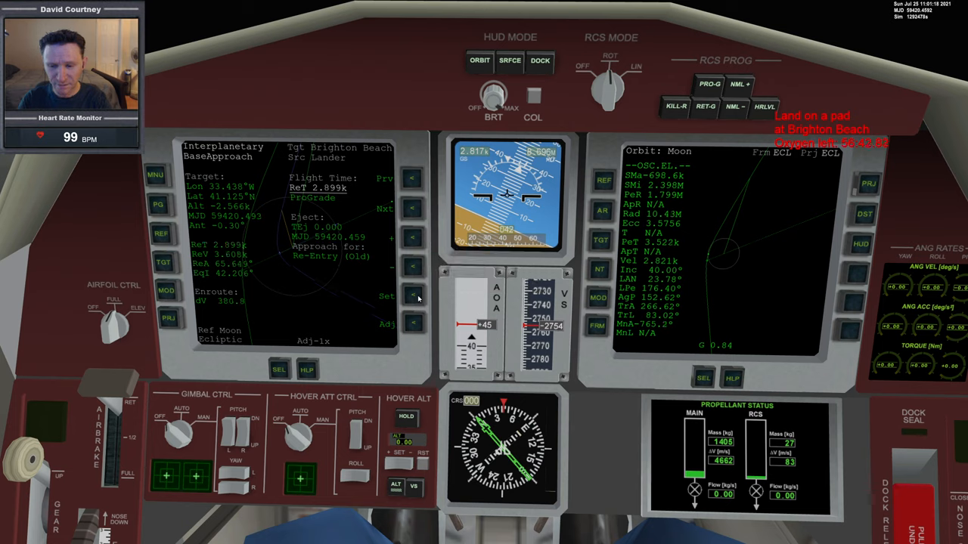
{"action": "left_click", "coordinate": [418, 297]}
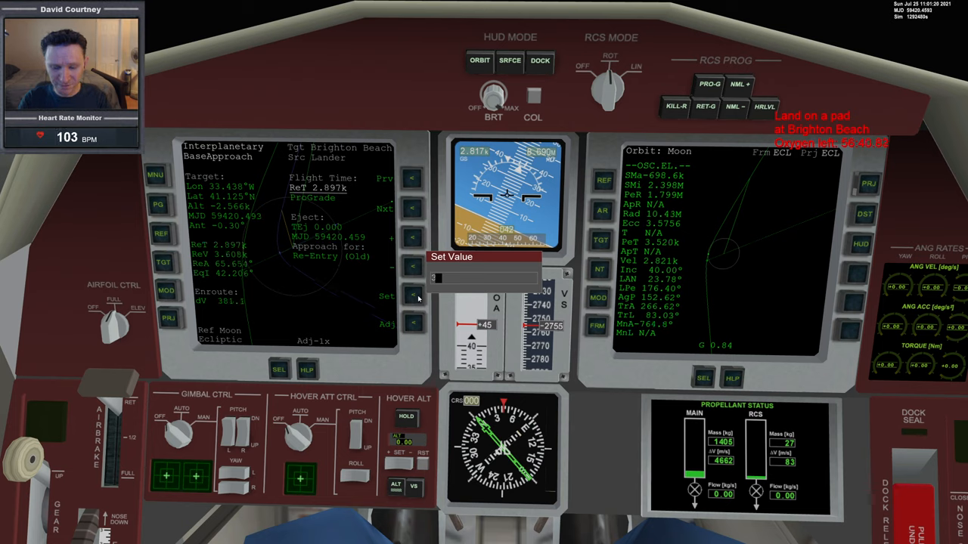
{"action": "type", "text": "000"}
{"action": "key", "text": "Return"}
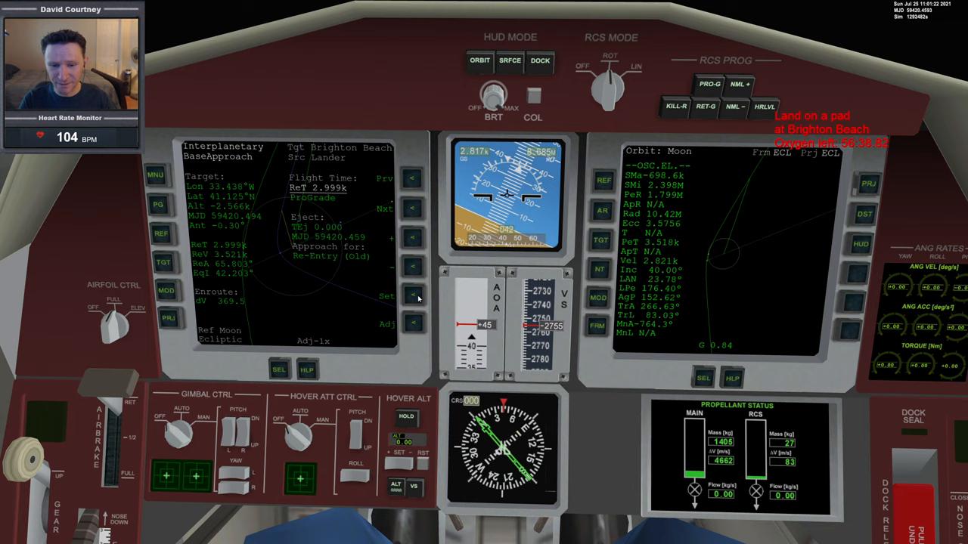
{"action": "left_click", "coordinate": [418, 297]}
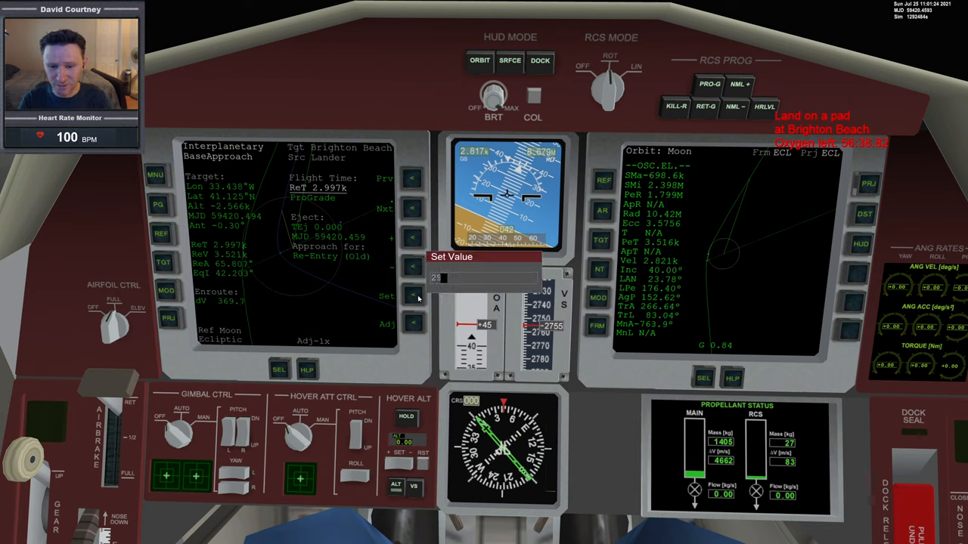
{"action": "type", "text": "00"}
{"action": "key", "text": "Return"}
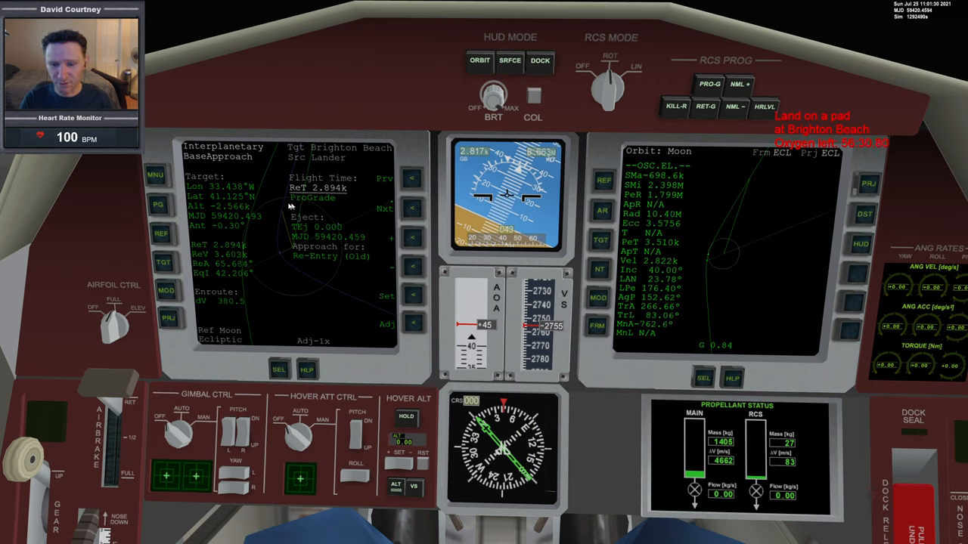
Paste 2900 into the worksheet's ReT cell B15 for attempt 9.
{"action": "left_click", "coordinate": [158, 203]}
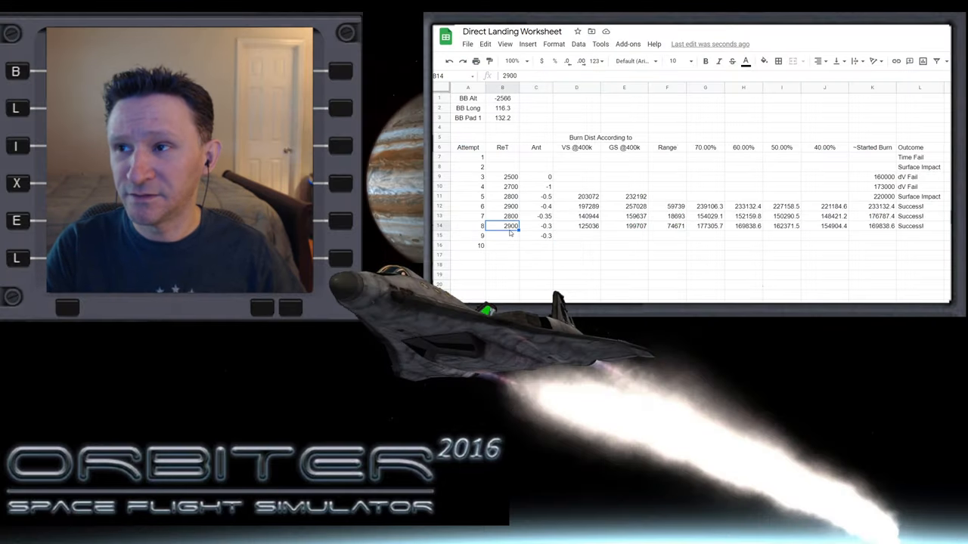
{"action": "left_click", "coordinate": [511, 235]}
{"action": "type", "text": "2900"}
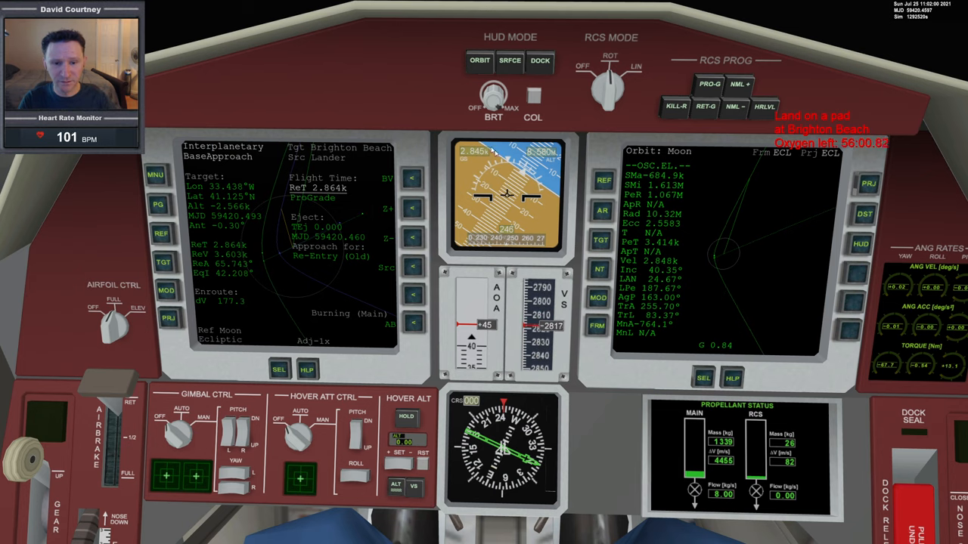
Switch the right MFD to the Moon map targeting Brighton Beach.
{"action": "left_click", "coordinate": [703, 378]}
{"action": "left_click", "coordinate": [602, 242]}
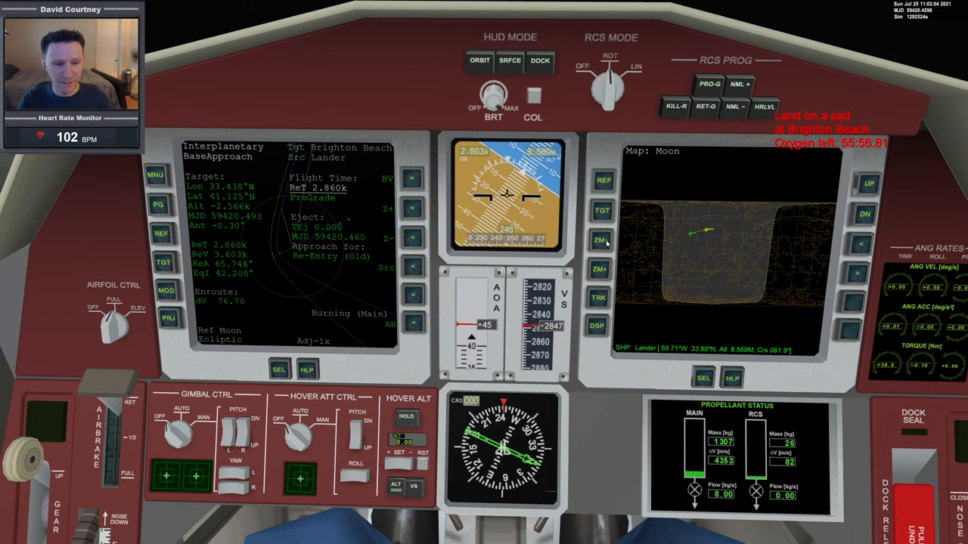
{"action": "left_click", "coordinate": [602, 213]}
{"action": "key", "text": "Return"}
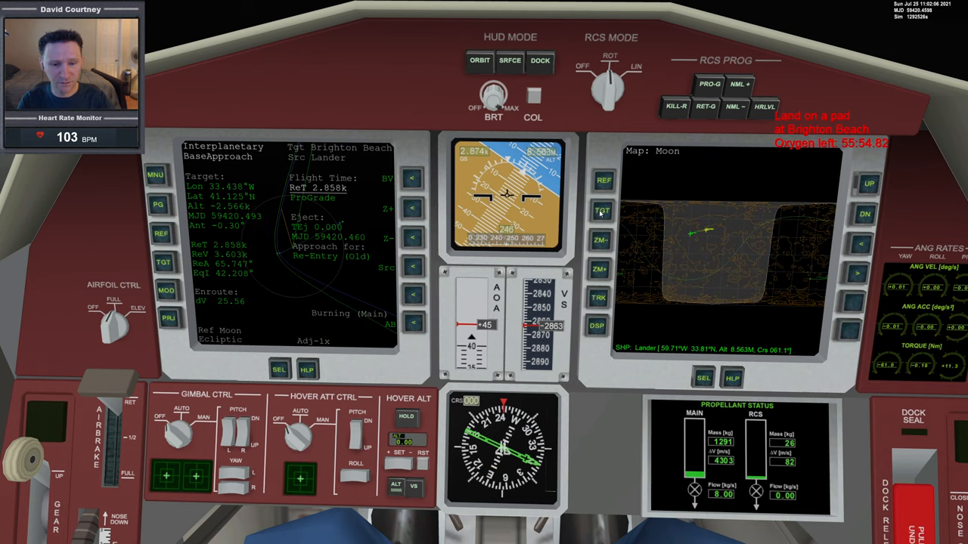
Centre and zoom the map to ZM 128 on the lander's track, then engage retrograde hold.
{"action": "left_click", "coordinate": [867, 217]}
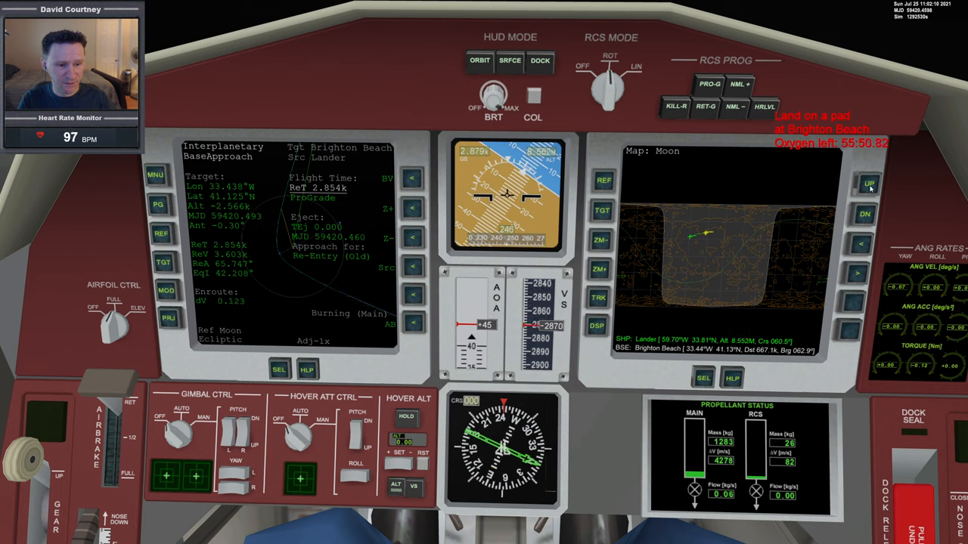
{"action": "left_click", "coordinate": [869, 186]}
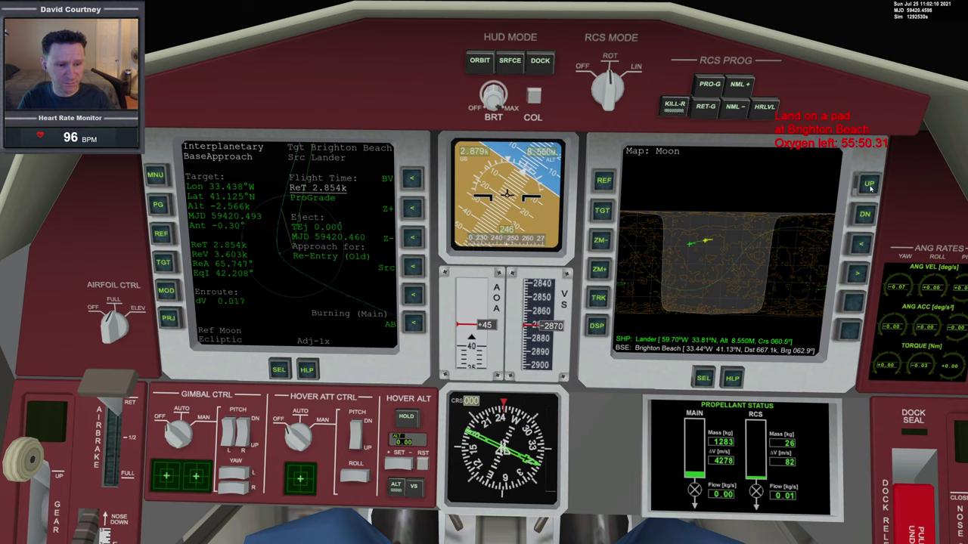
{"action": "left_click", "coordinate": [860, 246]}
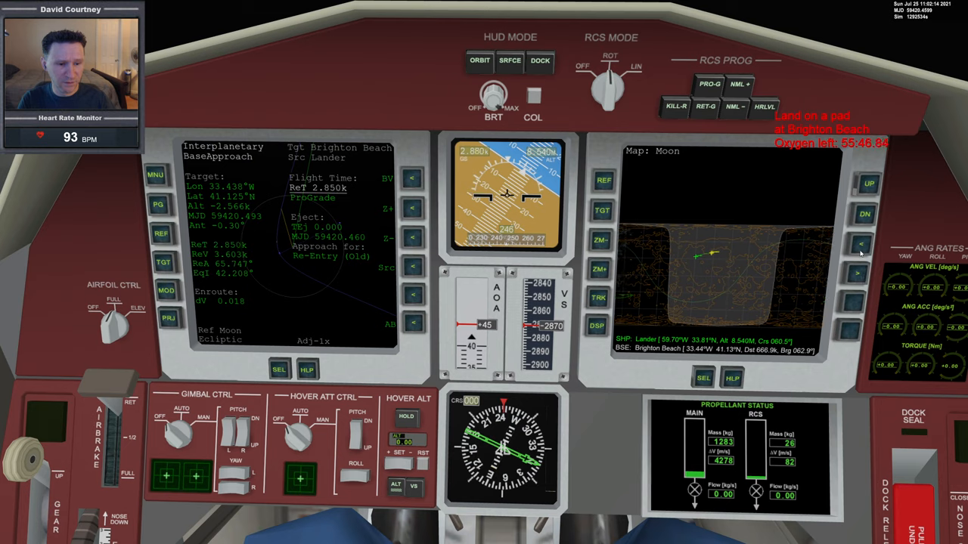
{"action": "left_click", "coordinate": [860, 250]}
{"action": "left_click", "coordinate": [604, 274]}
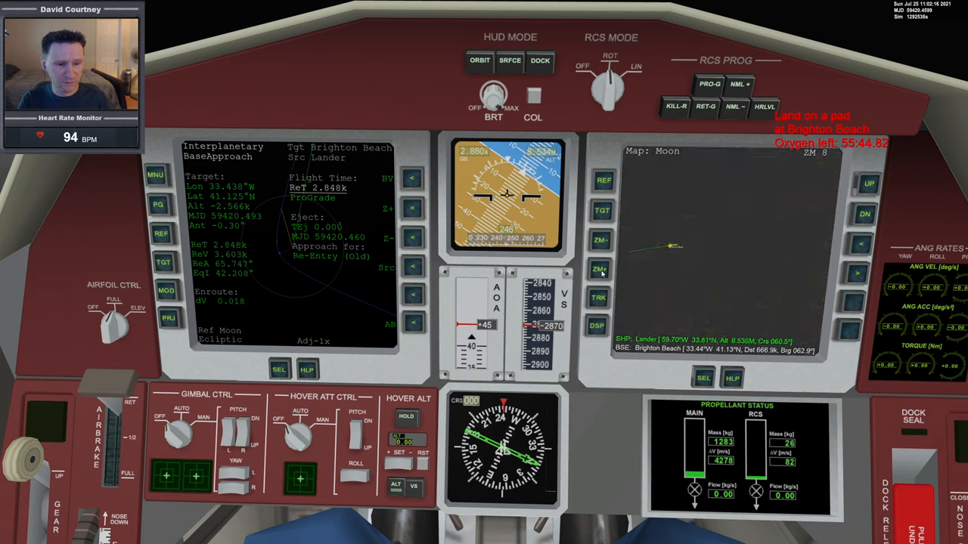
{"action": "left_click", "coordinate": [861, 246]}
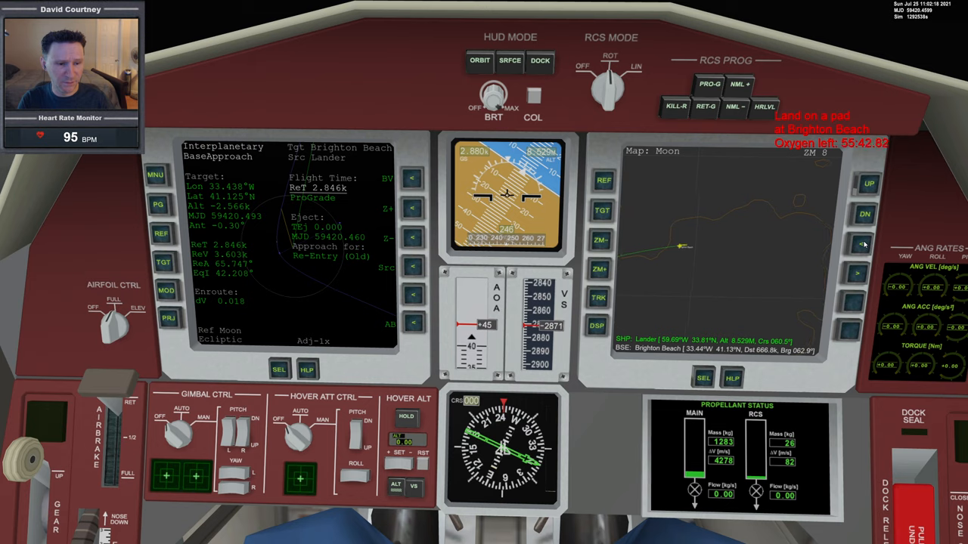
{"action": "left_click", "coordinate": [862, 245]}
{"action": "scroll", "coordinate": [805, 197], "scroll_direction": "up", "scroll_amount": 1}
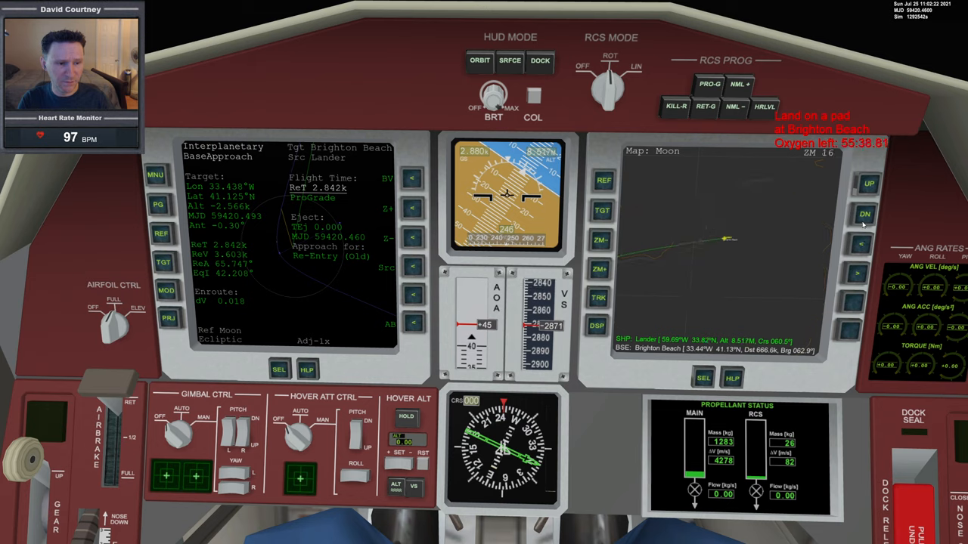
{"action": "left_click", "coordinate": [868, 185]}
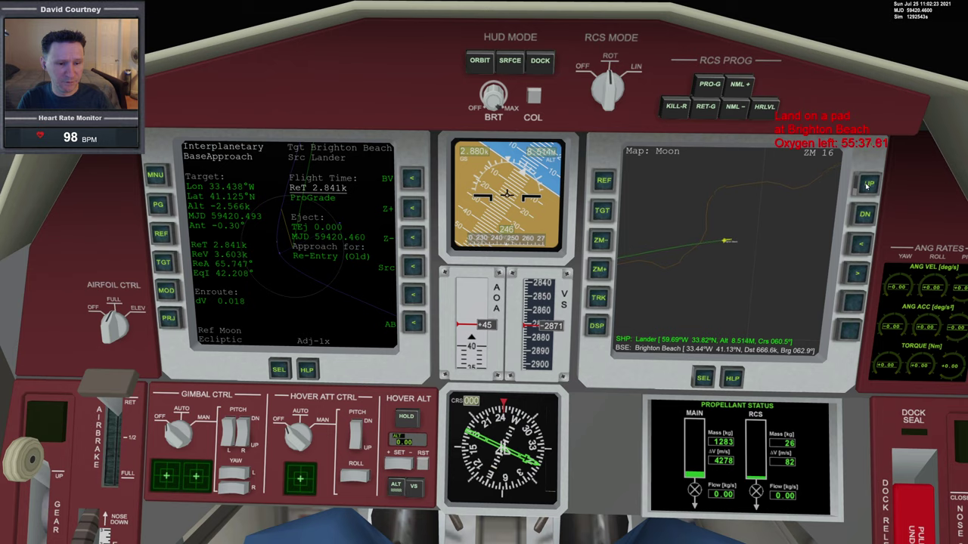
{"action": "left_click", "coordinate": [601, 269]}
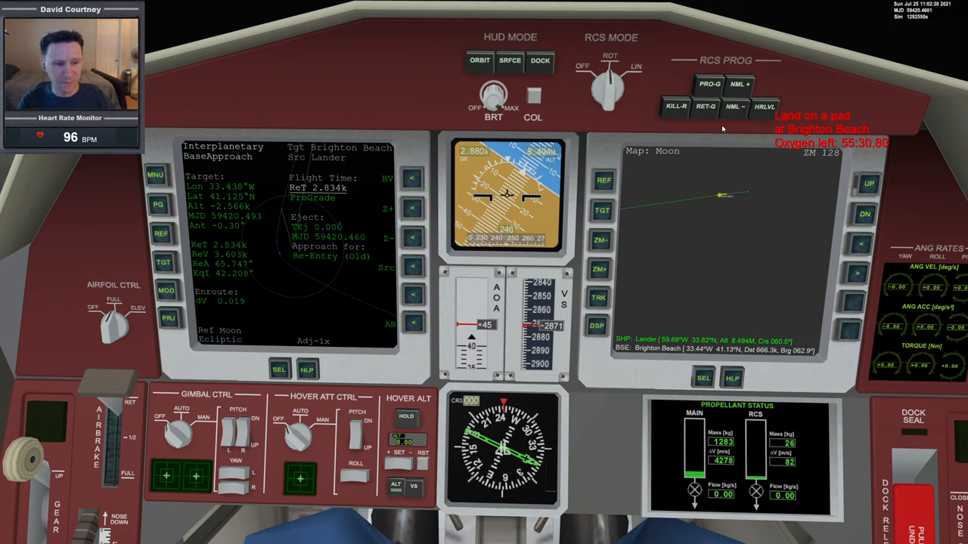
{"action": "left_click", "coordinate": [705, 106]}
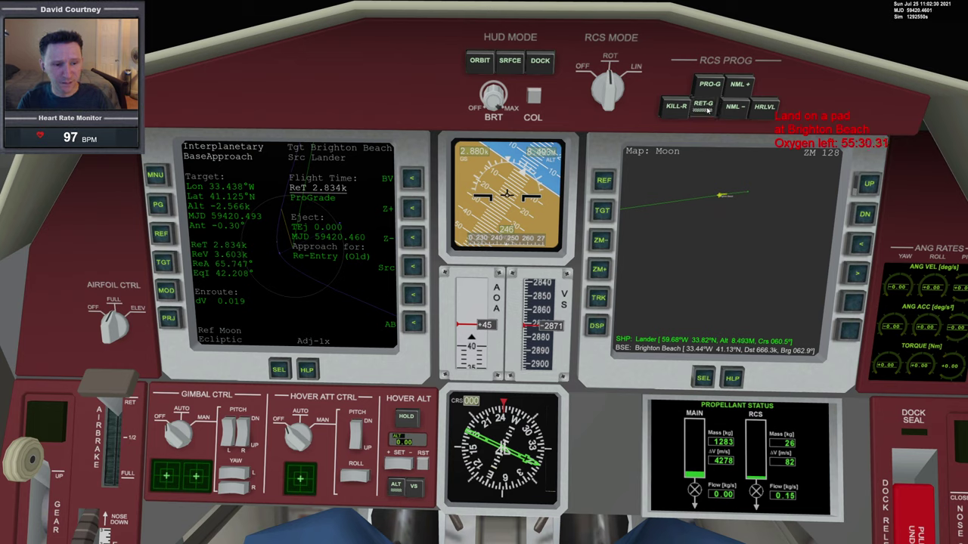
On the COM/NAV display, tune NAV1 from 108.00 down to 132.20 MHz.
{"action": "left_click", "coordinate": [706, 377]}
{"action": "left_click", "coordinate": [602, 180]}
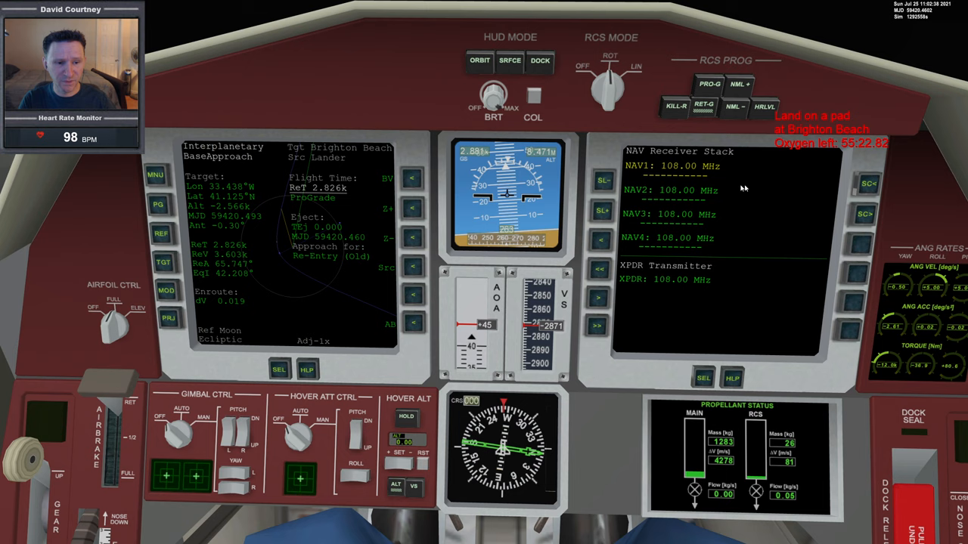
{"action": "left_click", "coordinate": [601, 269]}
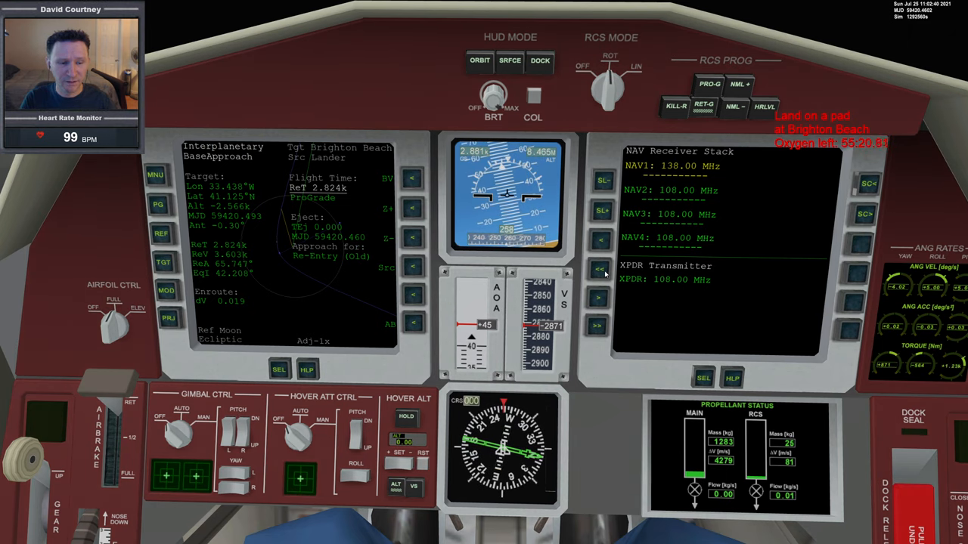
{"action": "left_click", "coordinate": [601, 269]}
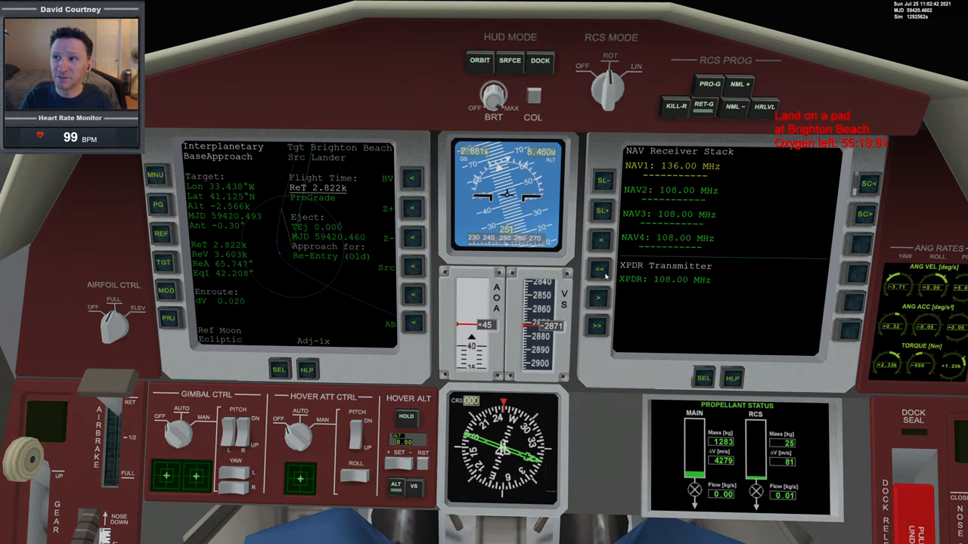
{"action": "left_click", "coordinate": [601, 270]}
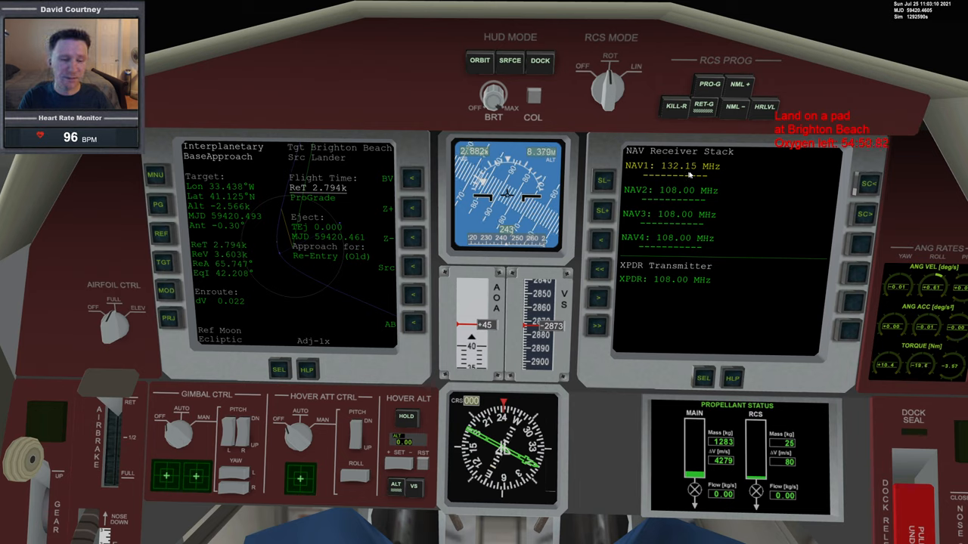
{"action": "left_click", "coordinate": [595, 301]}
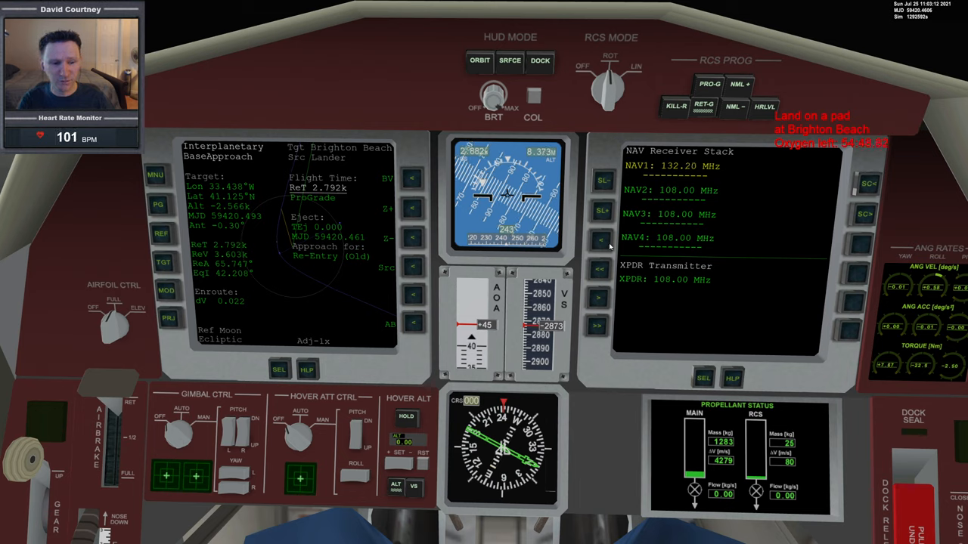
{"action": "left_click", "coordinate": [704, 378]}
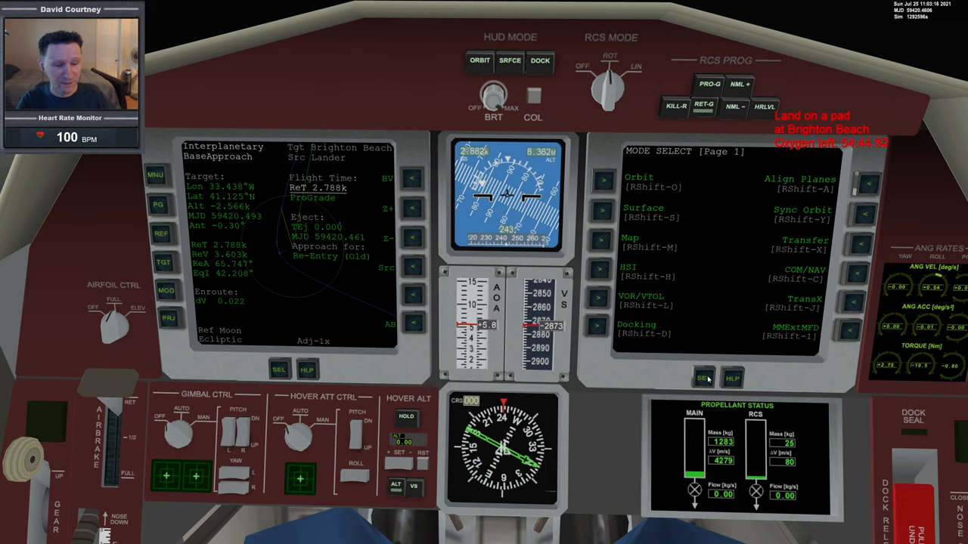
Show GPS/VTOL guidance with the stored Brighton Beach target.
{"action": "left_click", "coordinate": [704, 378]}
{"action": "left_click", "coordinate": [867, 183]}
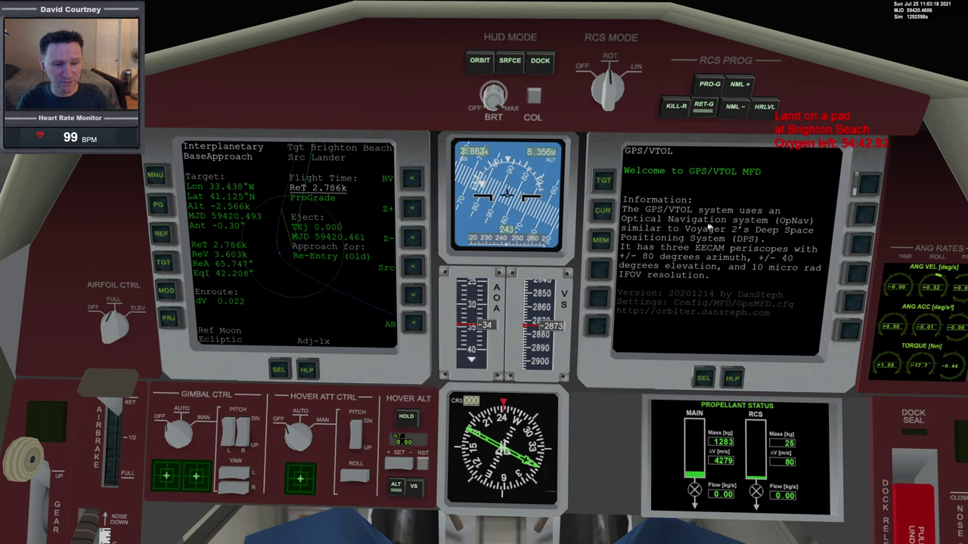
{"action": "left_click", "coordinate": [867, 183]}
{"action": "left_click", "coordinate": [860, 243]}
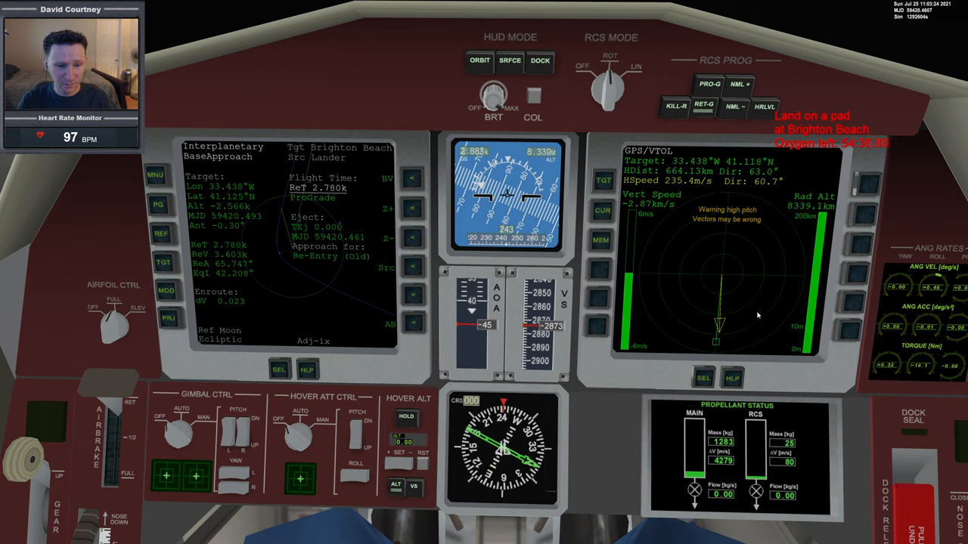
Switch the right display to BurnTimeMFD.
{"action": "left_click", "coordinate": [703, 378]}
{"action": "left_click", "coordinate": [705, 383]}
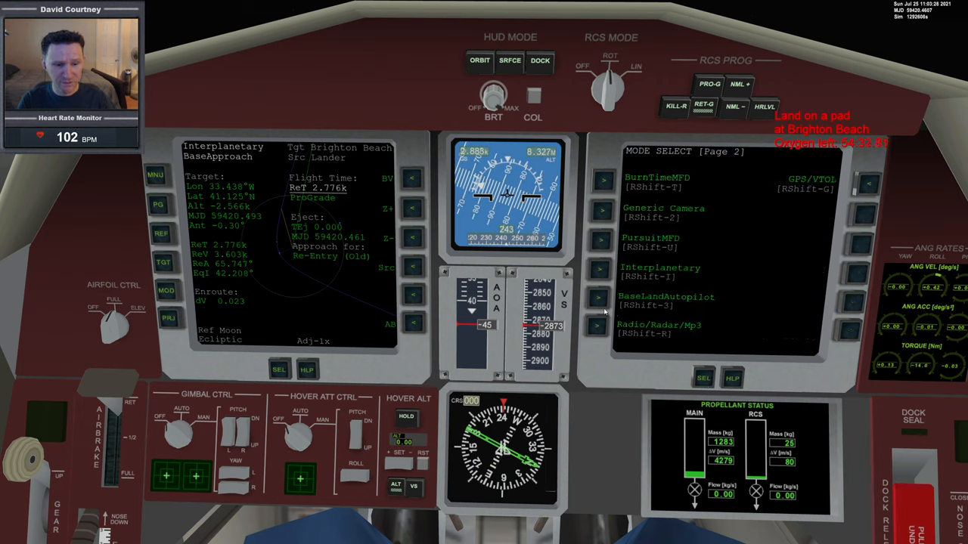
{"action": "left_click", "coordinate": [603, 183]}
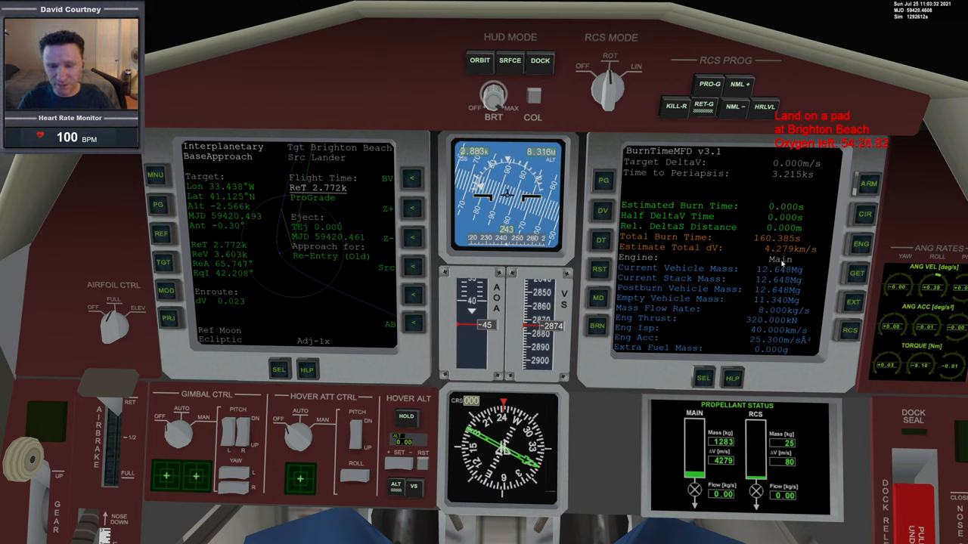
Switch the left display to the lander's rear camera view of the Moon.
{"action": "left_click", "coordinate": [281, 369]}
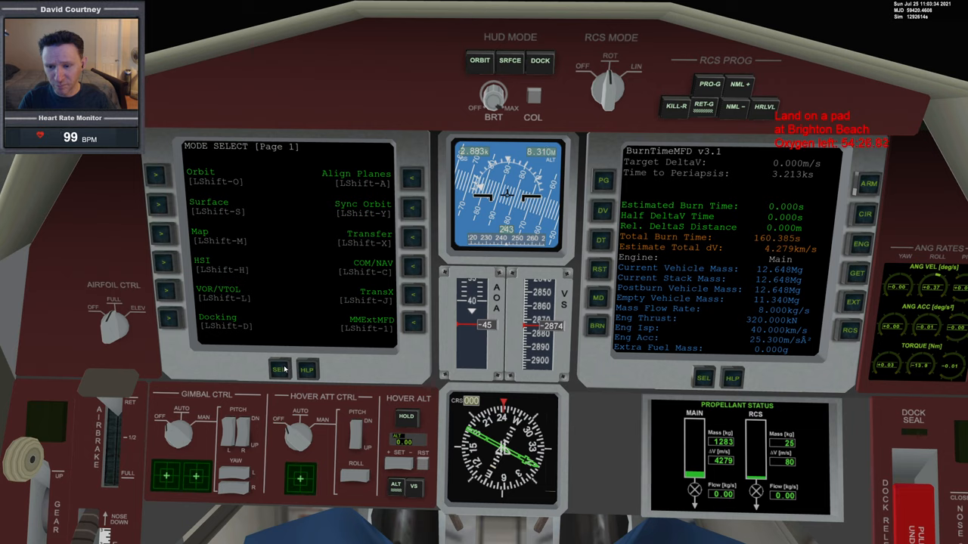
{"action": "left_click", "coordinate": [159, 205]}
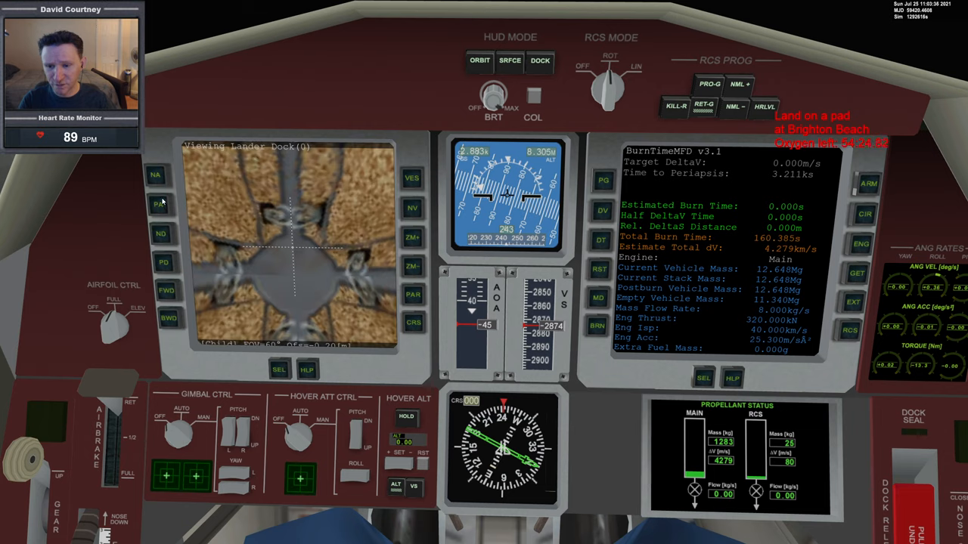
{"action": "left_click", "coordinate": [161, 203]}
{"action": "left_click", "coordinate": [161, 202]}
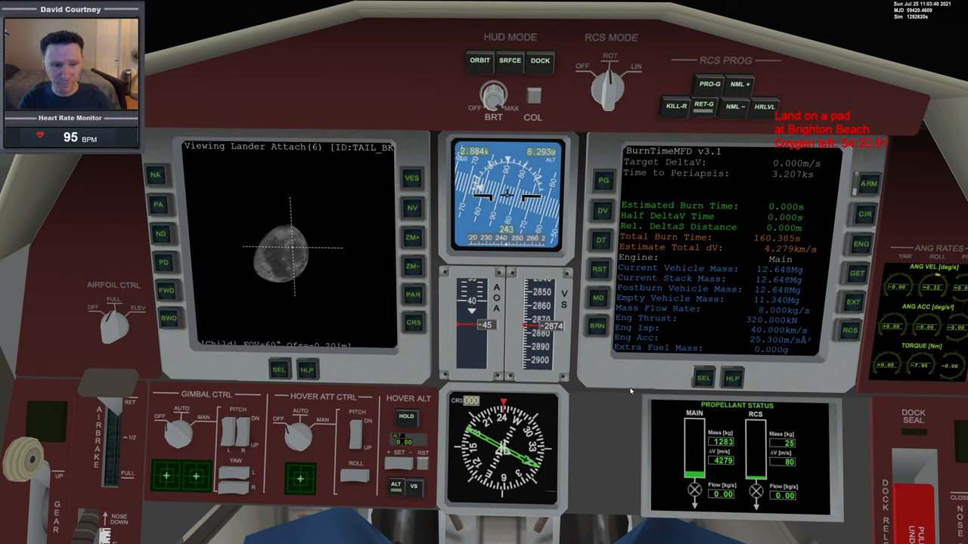
Cancel the retrograde attitude hold and kill the lander's rotation.
{"action": "left_click", "coordinate": [705, 111]}
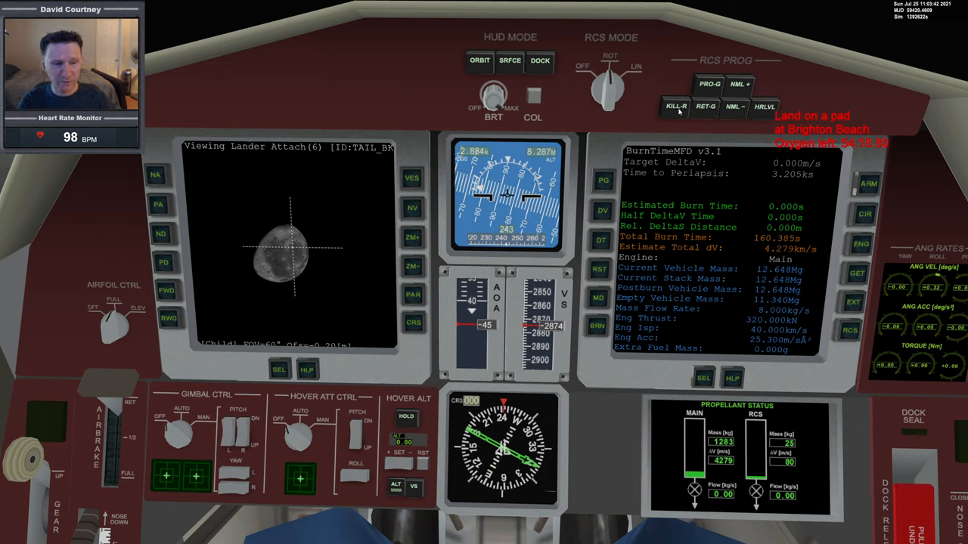
{"action": "left_click", "coordinate": [678, 108]}
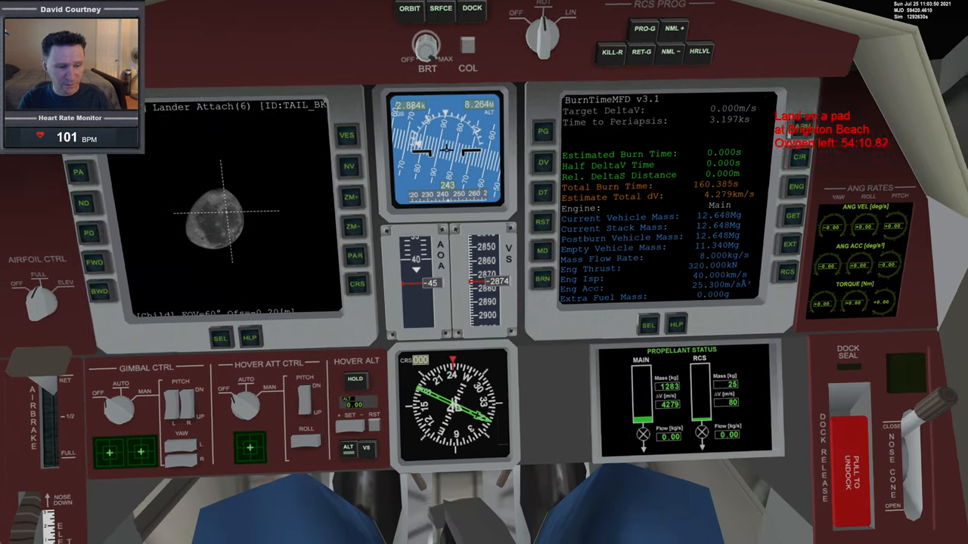
{"action": "key", "text": "Down"}
{"action": "key", "text": "Down"}
{"action": "key", "text": "Up"}
{"action": "key", "text": "Up"}
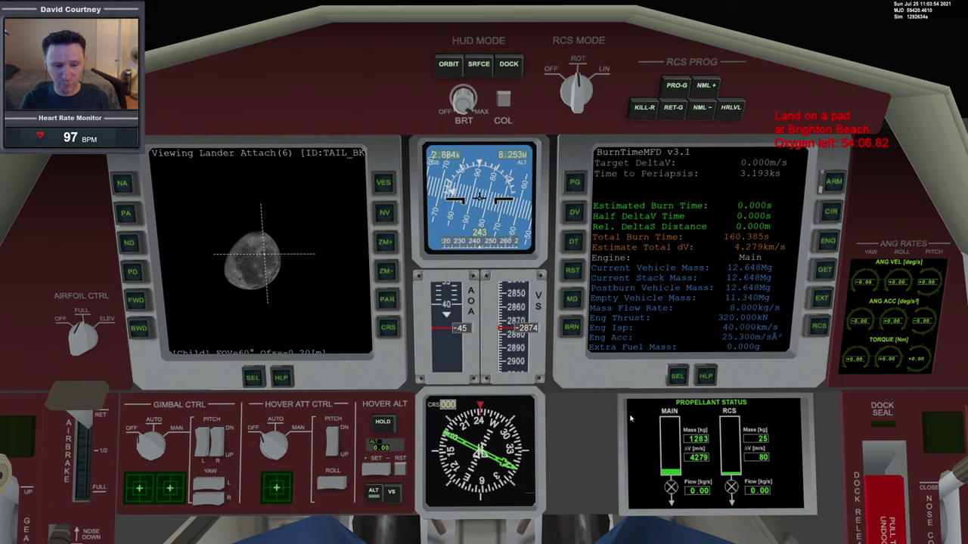
{"action": "scroll", "coordinate": [602, 416], "scroll_direction": "up", "scroll_amount": 1}
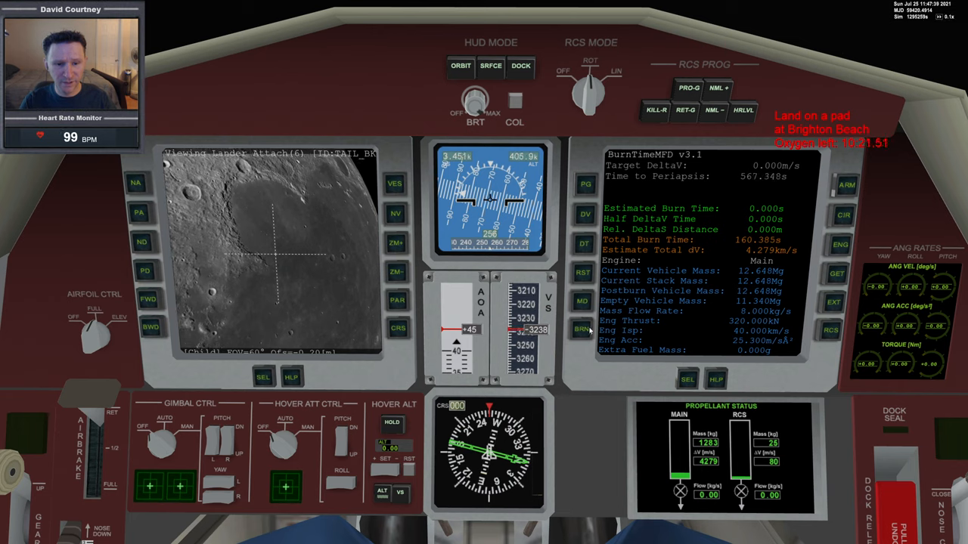
Enter a 3.238 km/s target delta-v on BurnTimeMFD (123 s burn) and pause the sim.
{"action": "left_click", "coordinate": [588, 213]}
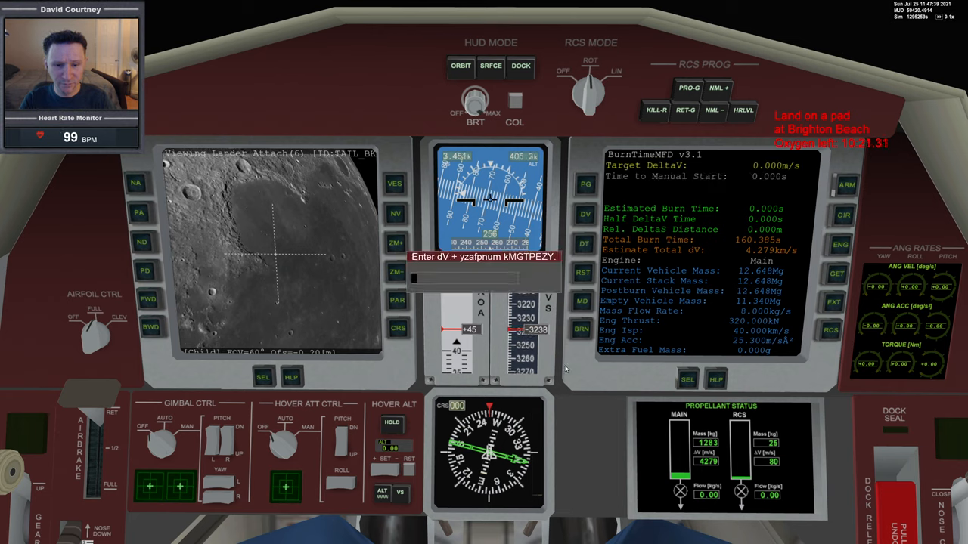
{"action": "type", "text": "3238"}
{"action": "key", "text": "Return"}
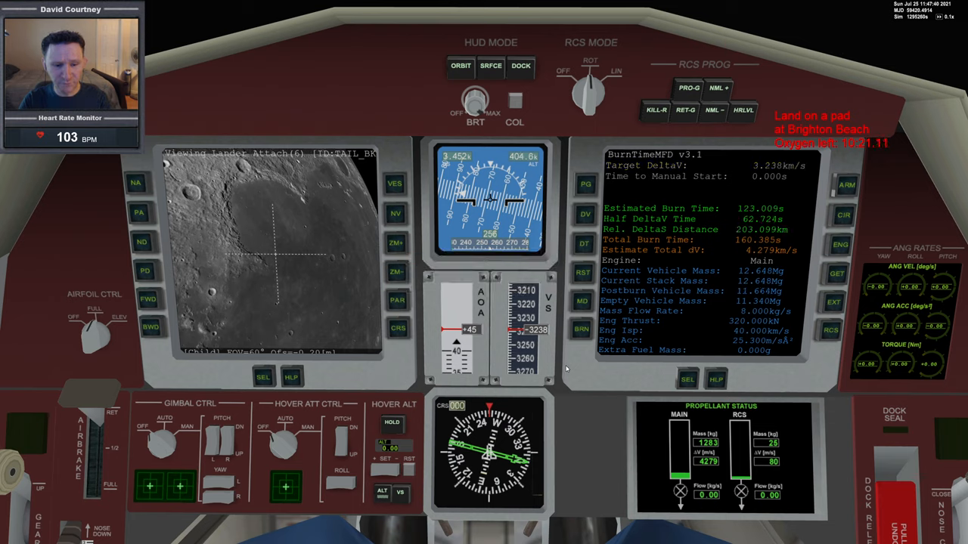
{"action": "key", "text": "ctrl+p"}
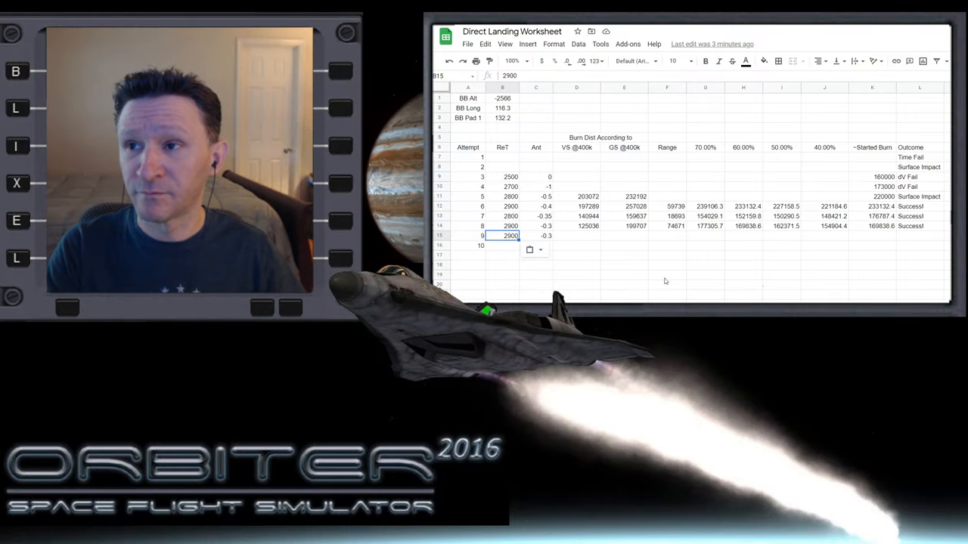
{"action": "left_click", "coordinate": [576, 236]}
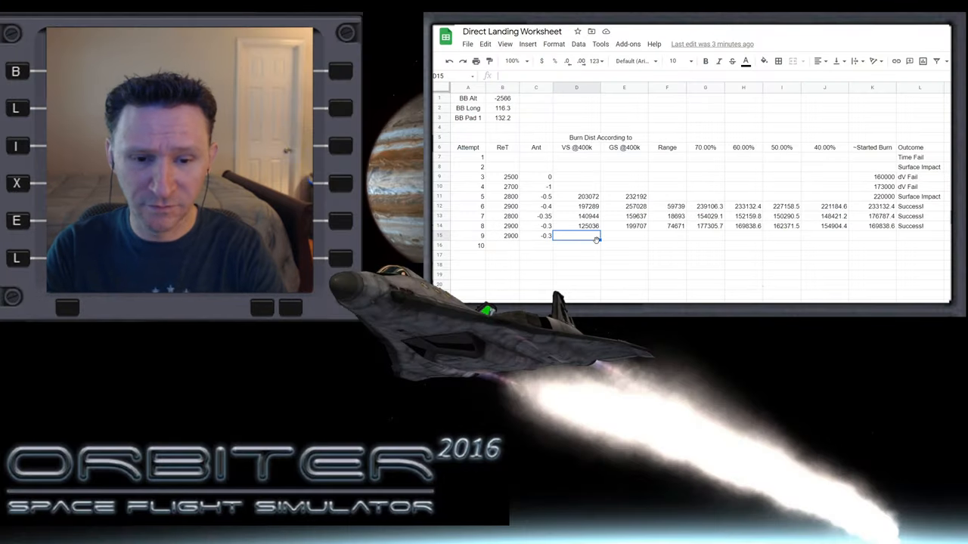
{"action": "type", "text": "203"}
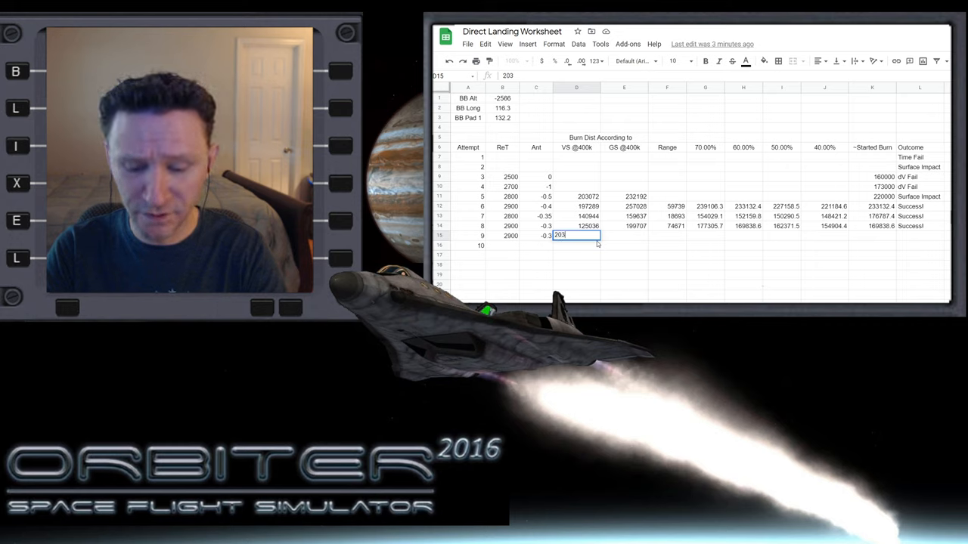
{"action": "type", "text": "0"}
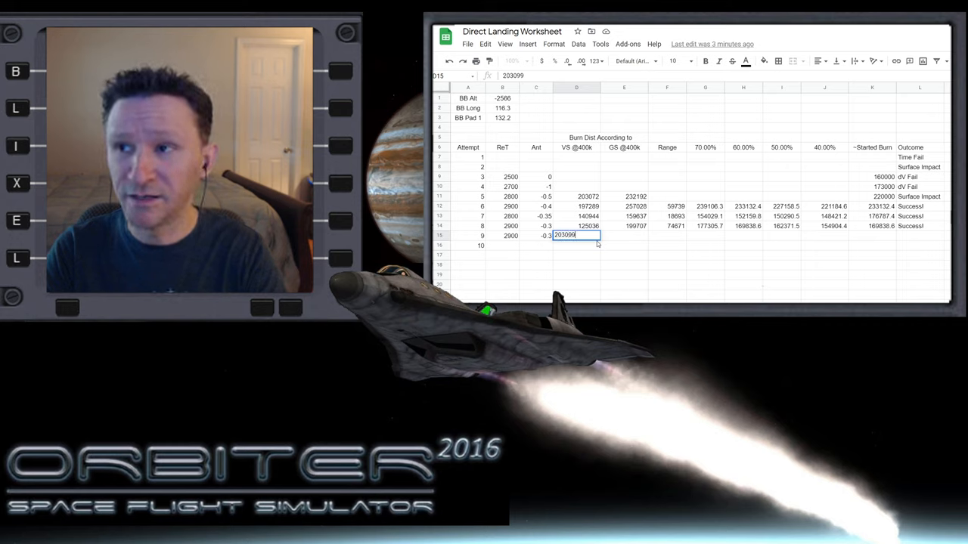
{"action": "type", "text": "99"}
{"action": "key", "text": "Tab"}
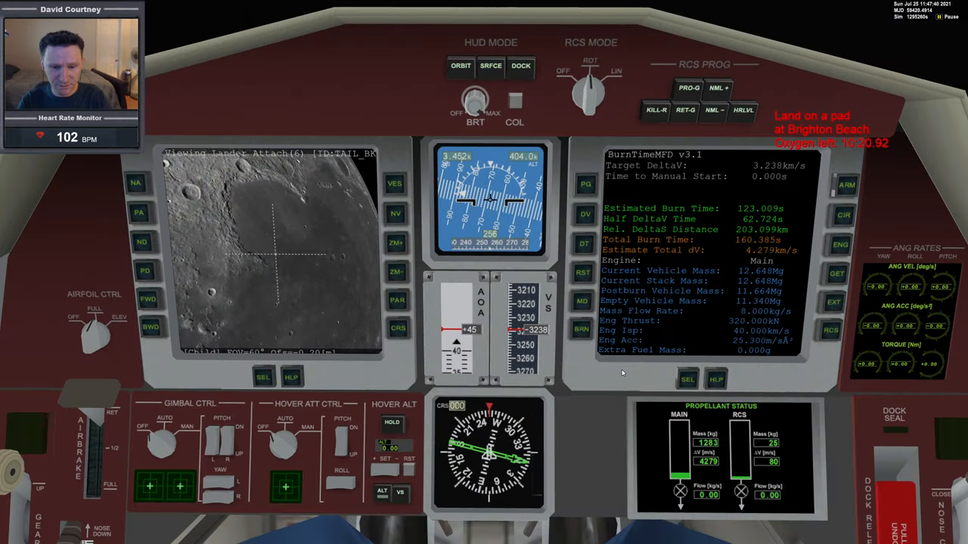
Change BurnTimeMFD's target delta-v to 3.452 km/s (230.530 km) and pause the sim.
{"action": "left_click", "coordinate": [585, 214]}
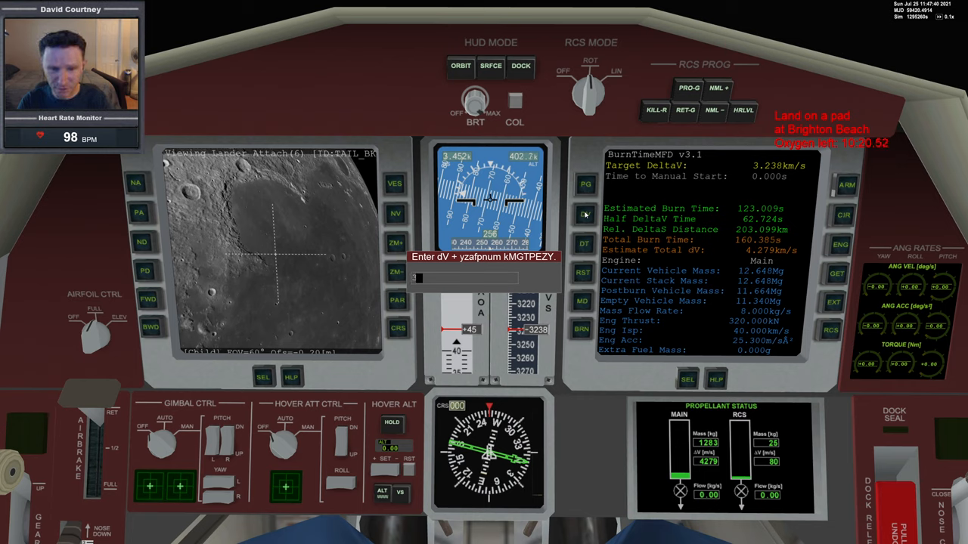
{"action": "type", "text": "34.452"}
{"action": "key", "text": "Return"}
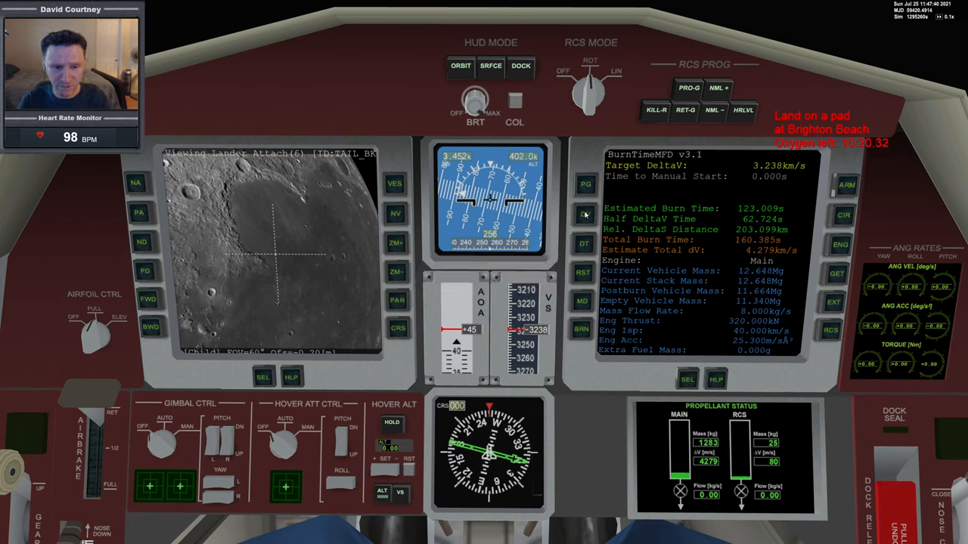
{"action": "key", "text": "ctrl+p"}
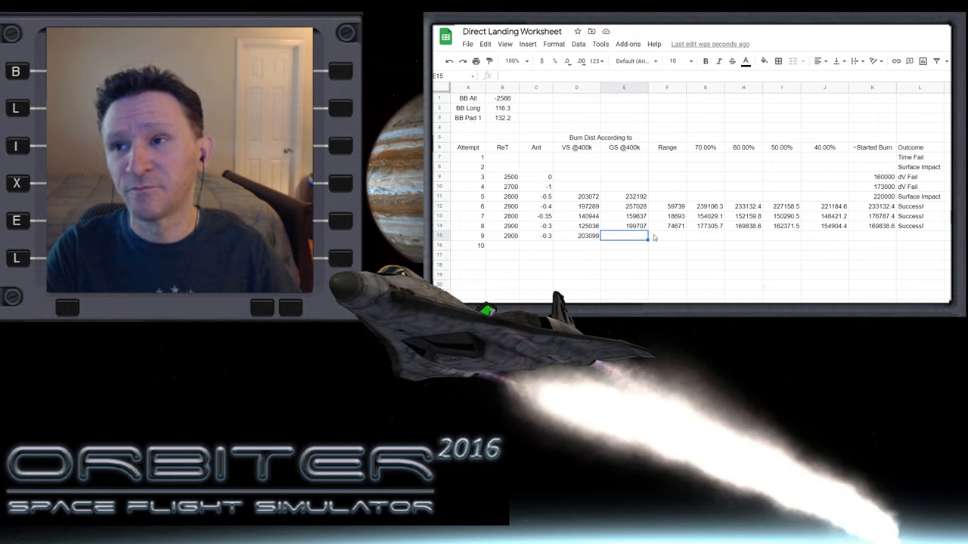
{"action": "type", "text": "23"}
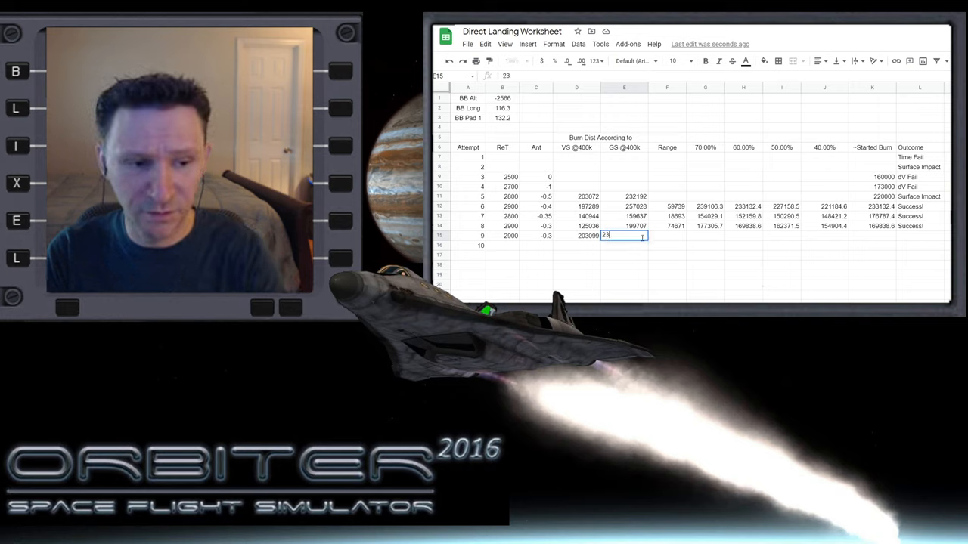
{"action": "type", "text": "0530"}
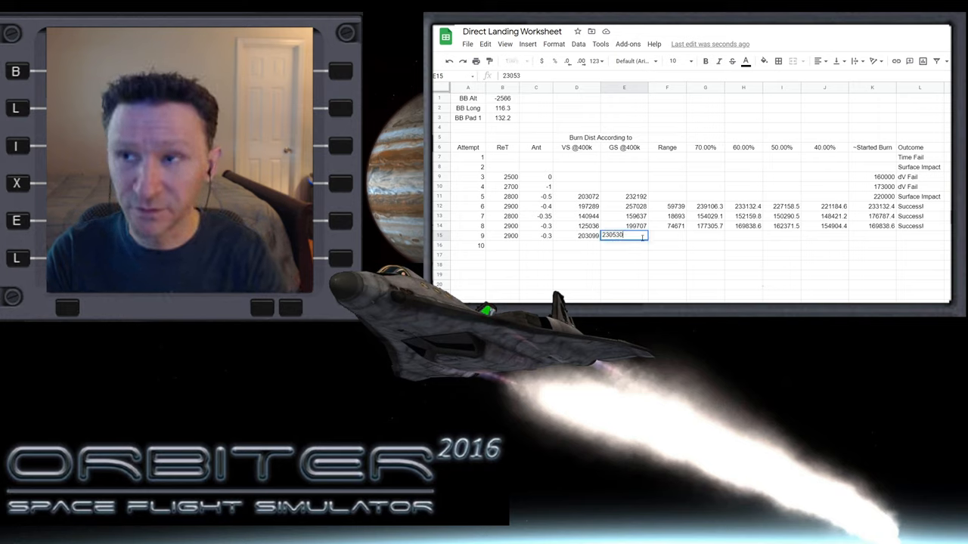
Commit 230530 into E15 and copy attempt 8's F14:J14 formulas down into F15:J15.
{"action": "key", "text": "Return"}
{"action": "key", "text": "Up"}
{"action": "key", "text": "Right"}
{"action": "key", "text": "Up"}
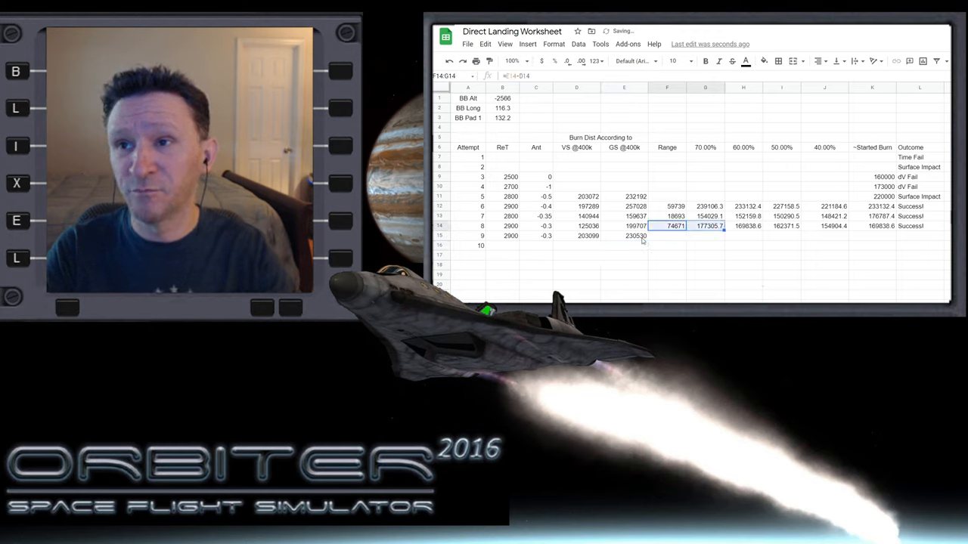
{"action": "key", "text": "shift+Right"}
{"action": "key", "text": "shift+Right"}
{"action": "key", "text": "shift+Right"}
{"action": "key", "text": "ctrl+c"}
{"action": "key", "text": "Down"}
{"action": "key", "text": "ctrl+v"}
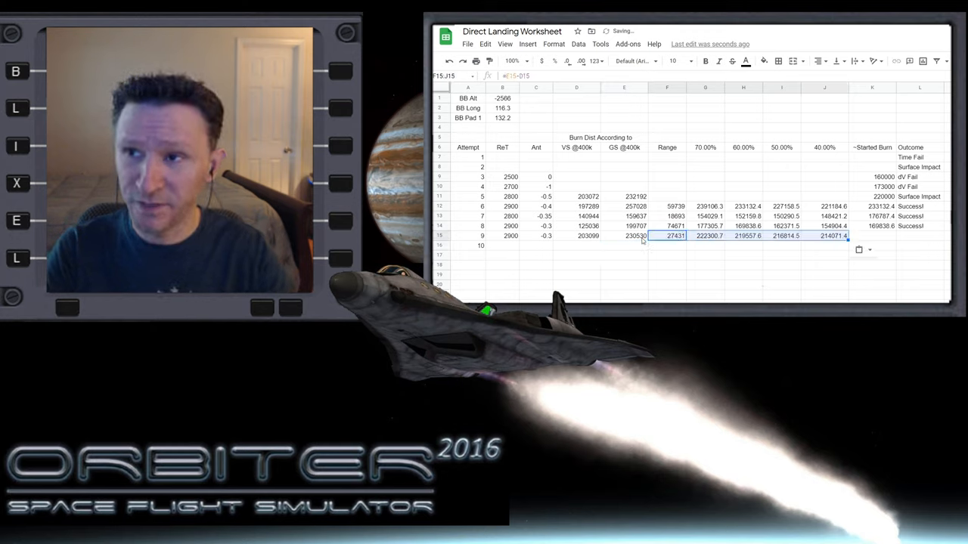
Step through the pasted Range and 60/50/40% distance formulas in row 15, keeping them unchanged.
{"action": "double_click", "coordinate": [667, 236]}
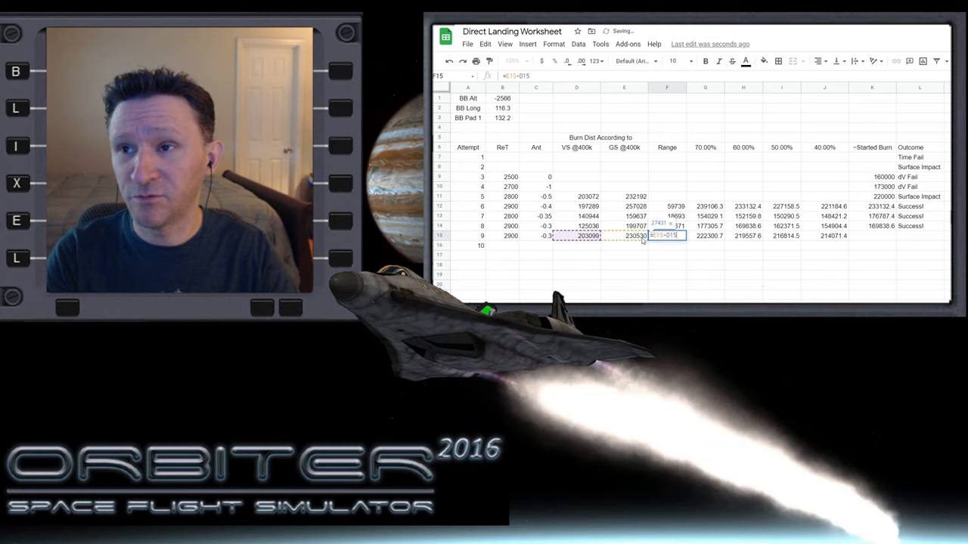
{"action": "key", "text": "Return"}
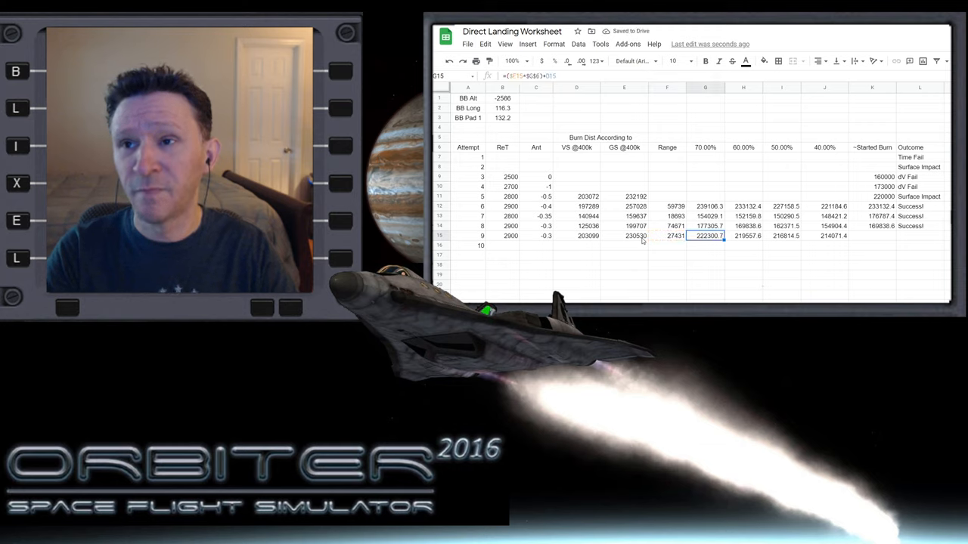
{"action": "key", "text": "Tab"}
{"action": "key", "text": "Tab"}
{"action": "key", "text": "Return"}
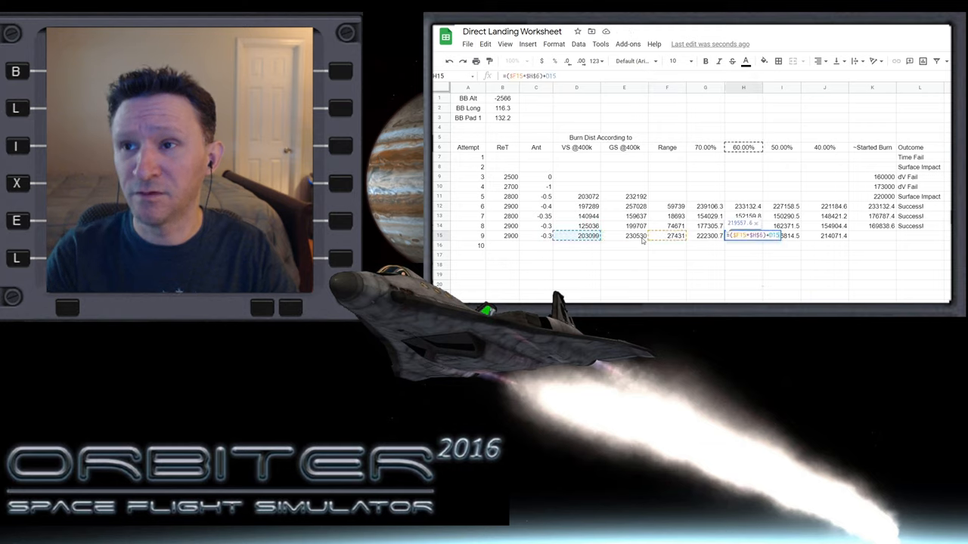
{"action": "key", "text": "Tab"}
{"action": "key", "text": "Return"}
{"action": "key", "text": "Tab"}
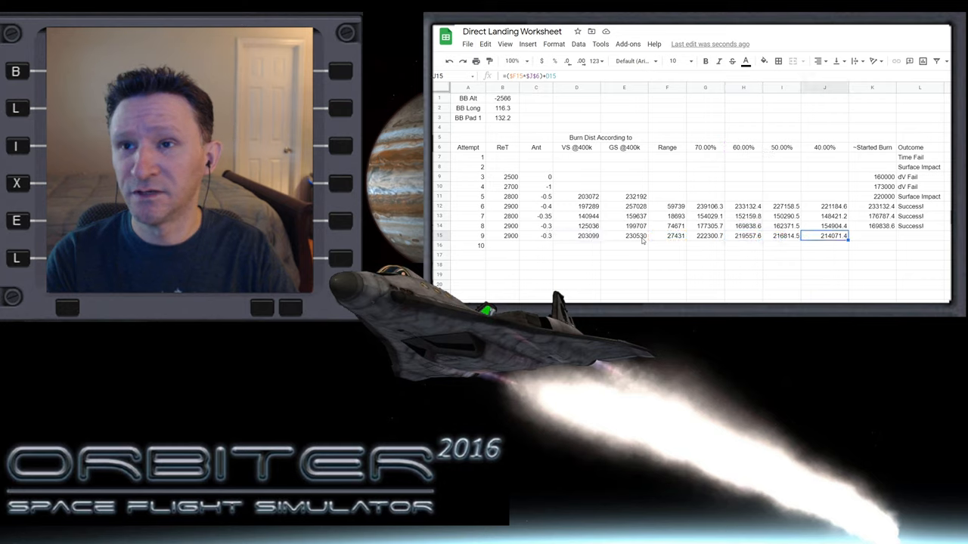
{"action": "key", "text": "Return"}
{"action": "key", "text": "Return"}
{"action": "key", "text": "Left"}
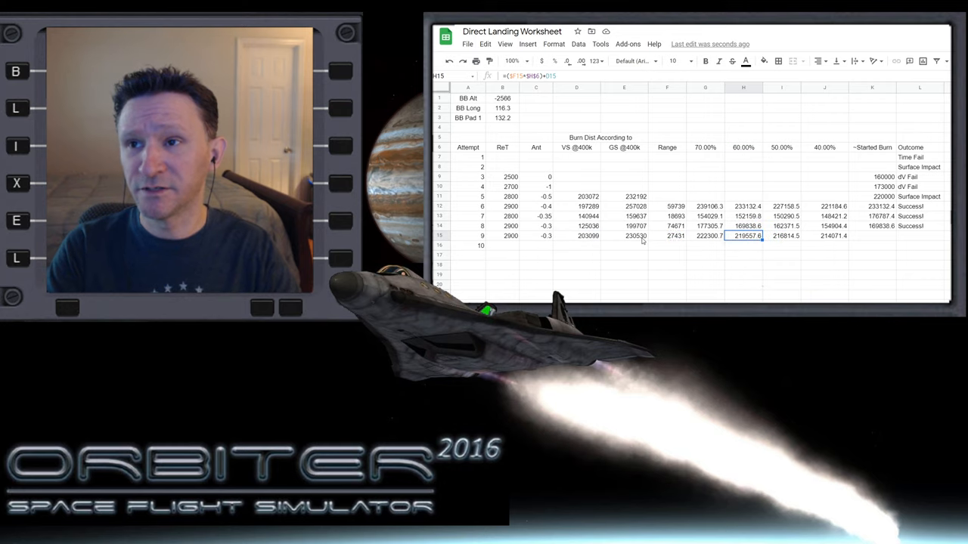
{"action": "key", "text": "Left"}
{"action": "key", "text": "Left"}
{"action": "key", "text": "Left"}
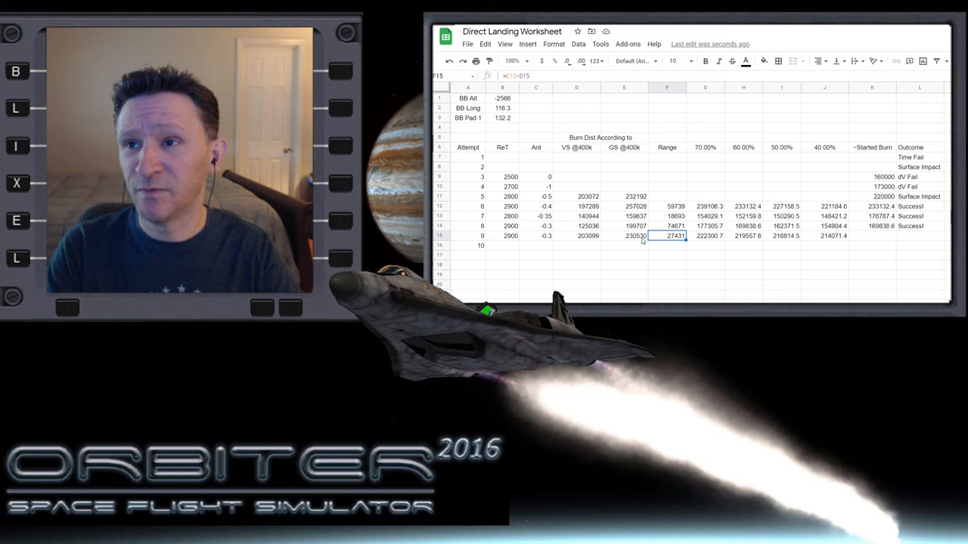
Compare attempt 9's Range with attempt 8's and review its 60%, 50% and 40% burn distances.
{"action": "key", "text": "Up"}
{"action": "key", "text": "Up"}
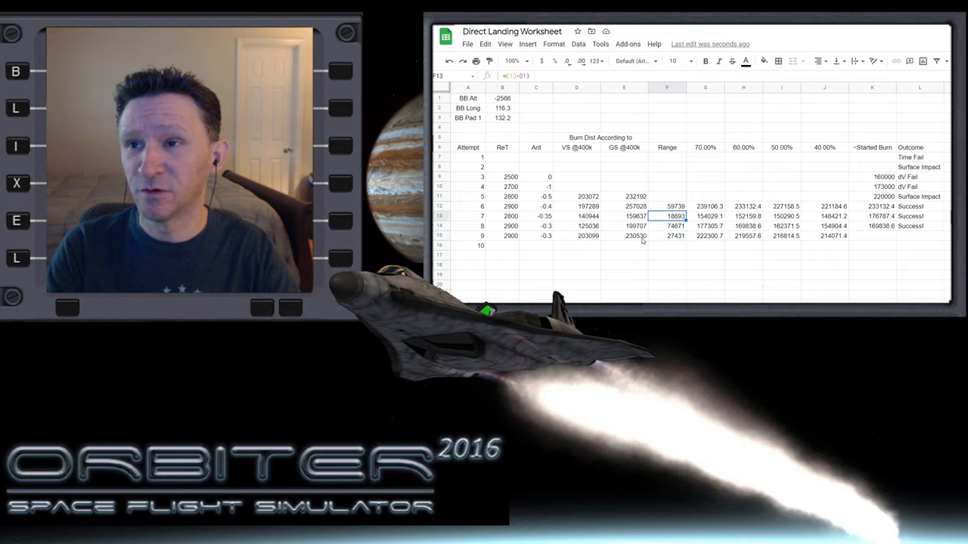
{"action": "key", "text": "Down"}
{"action": "key", "text": "Down"}
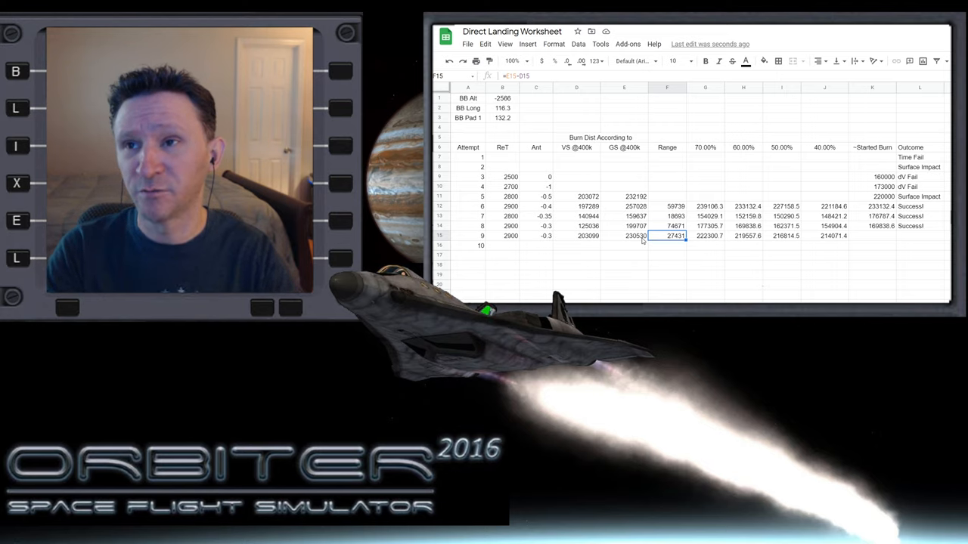
{"action": "key", "text": "Right"}
{"action": "key", "text": "Right"}
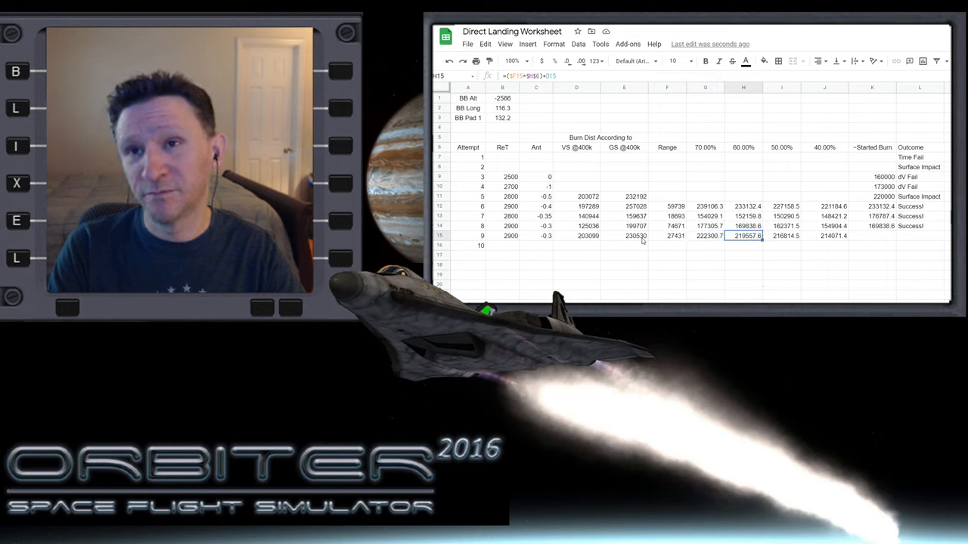
{"action": "key", "text": "Right"}
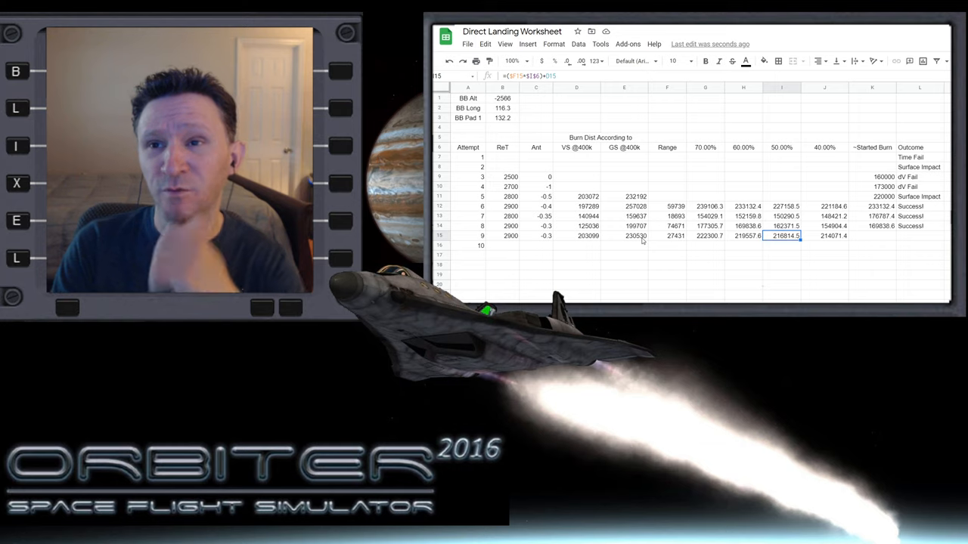
{"action": "key", "text": "Right"}
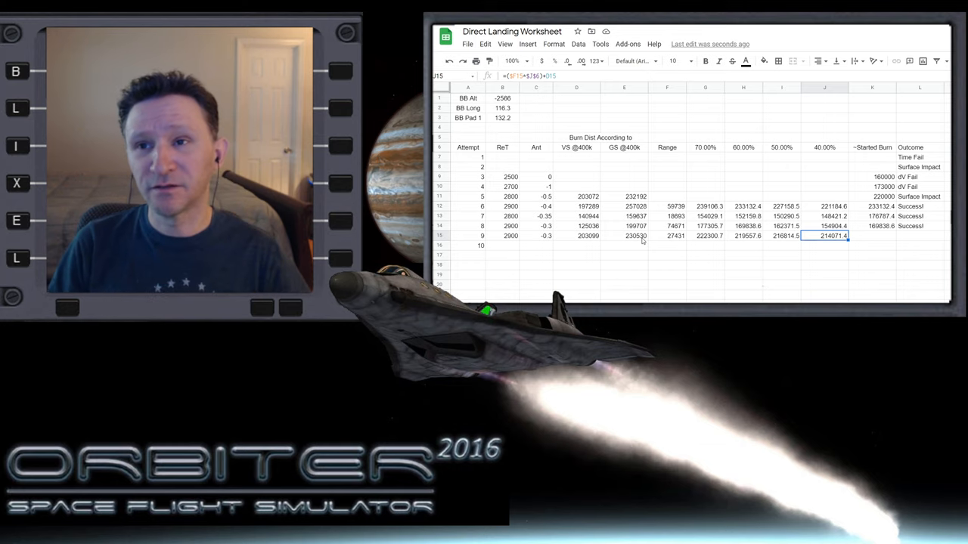
{"action": "left_click", "coordinate": [785, 236]}
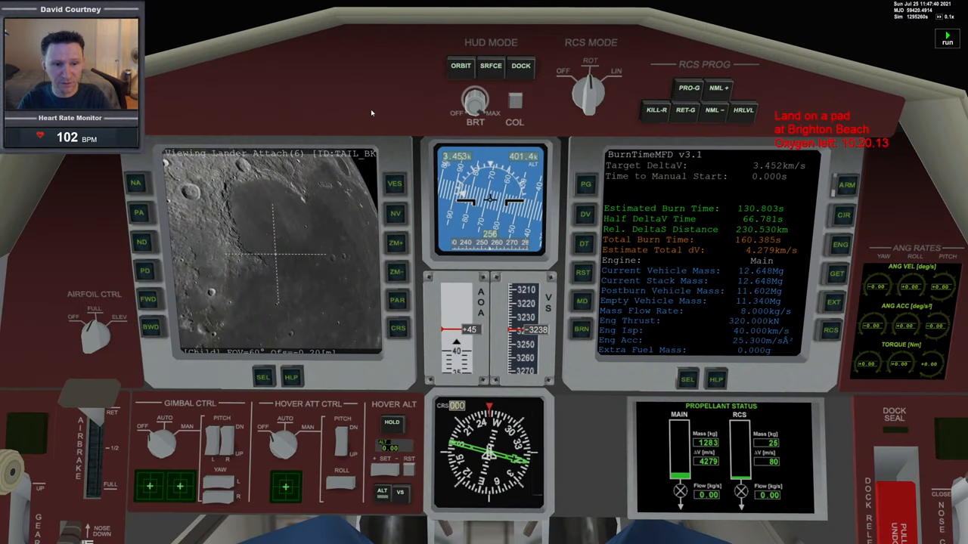
Command RCS PROG retrograde, switch hover hold to vertical speed and adjust the descent rate.
{"action": "left_click", "coordinate": [684, 111]}
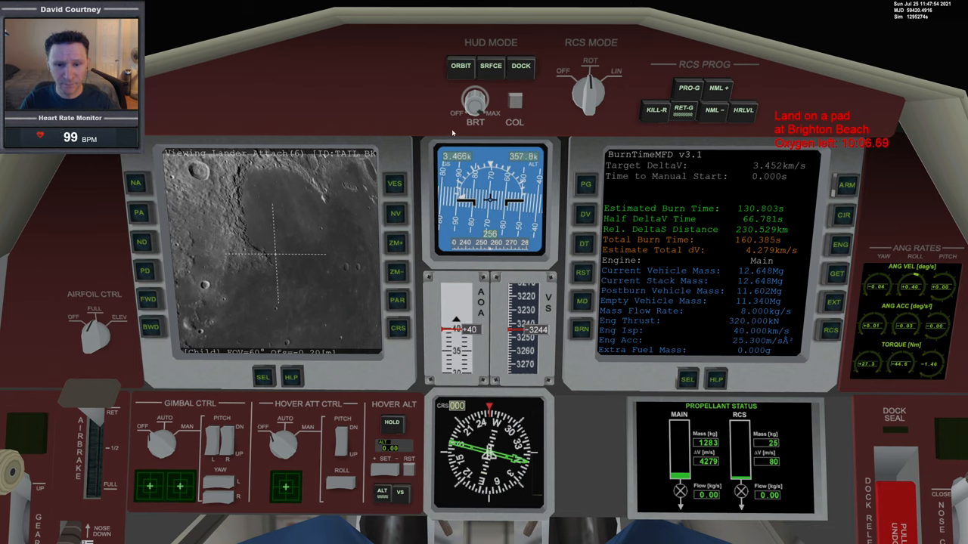
{"action": "left_click", "coordinate": [400, 492]}
{"action": "left_click", "coordinate": [397, 469]}
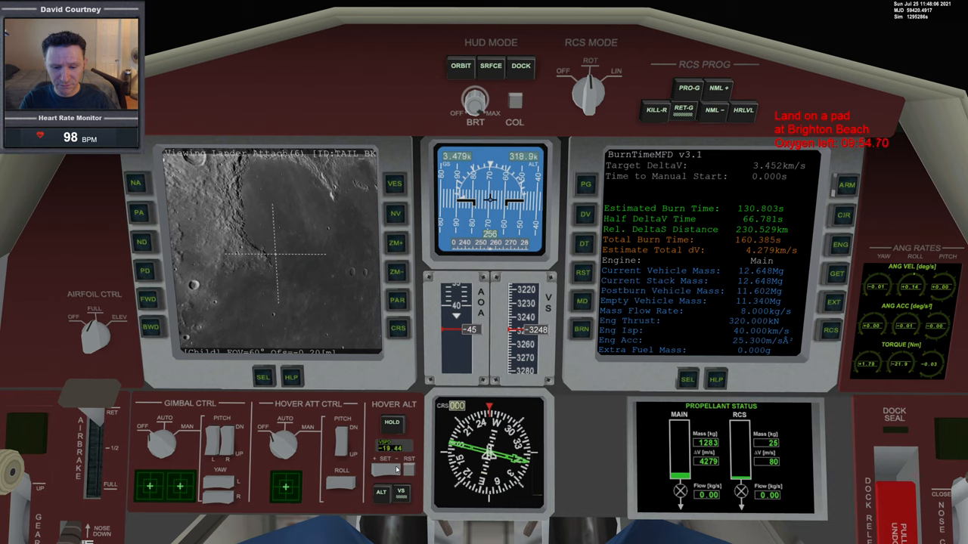
{"action": "left_click", "coordinate": [376, 470]}
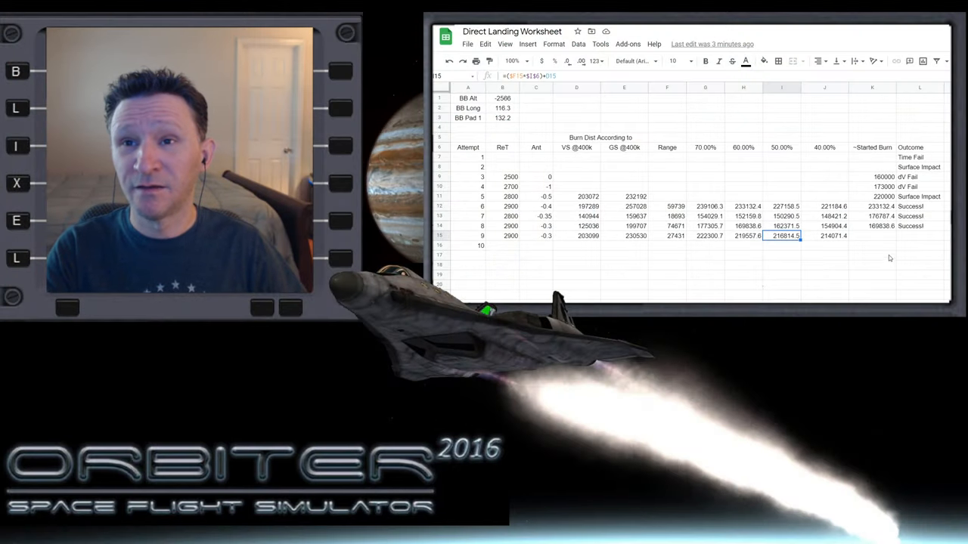
Set K15 to =I15 (216814.5) and log Surface Impact as attempt 9's outcome in L15.
{"action": "left_click", "coordinate": [881, 236]}
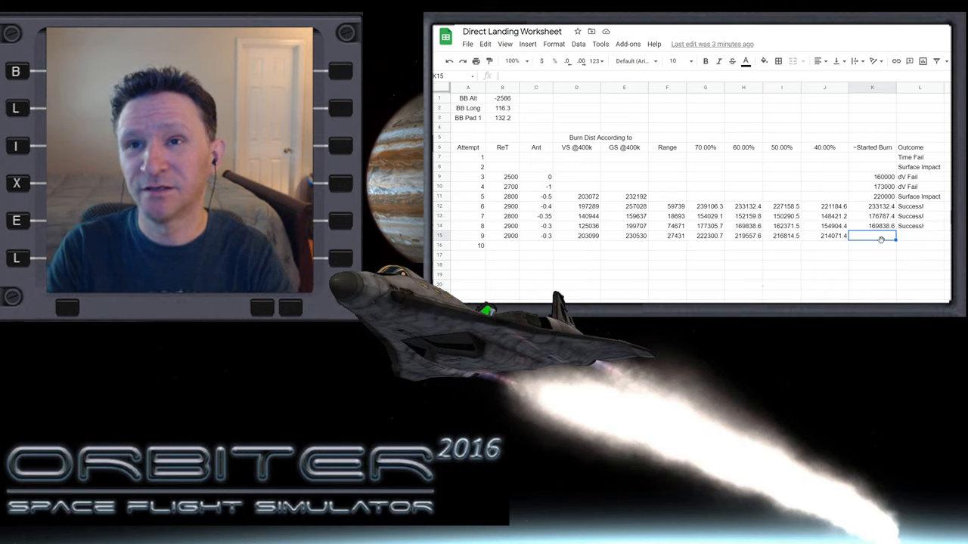
{"action": "type", "text": "=h"}
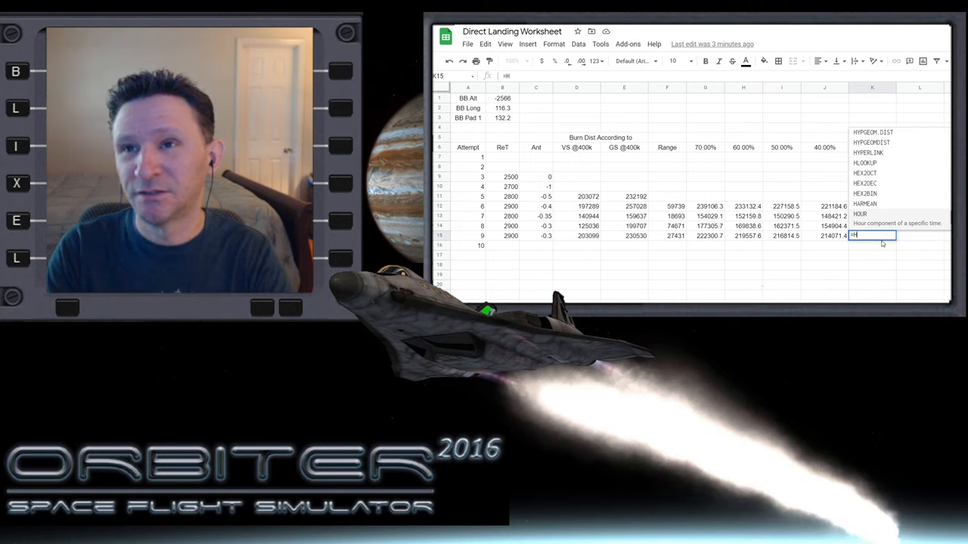
{"action": "key", "text": "BackSpace"}
{"action": "type", "text": "i15"}
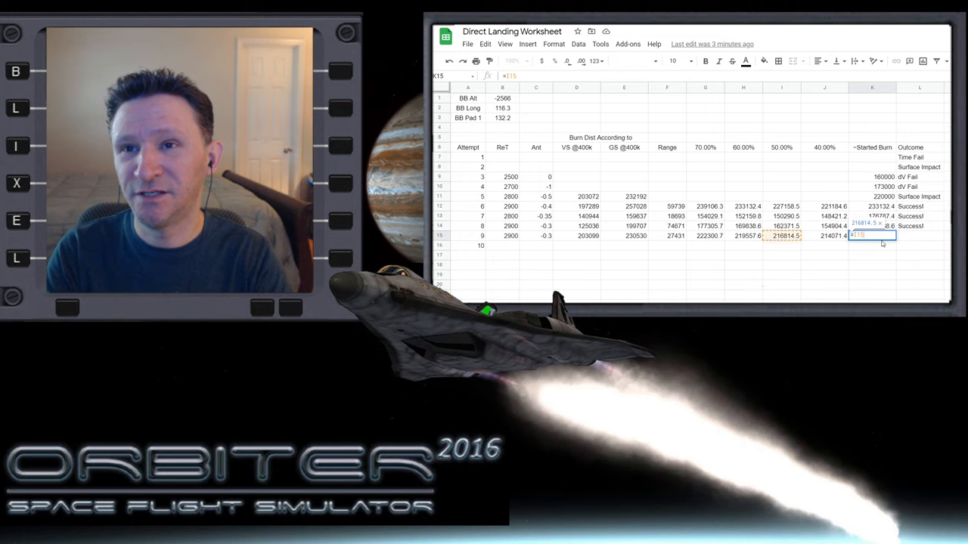
{"action": "key", "text": "Tab"}
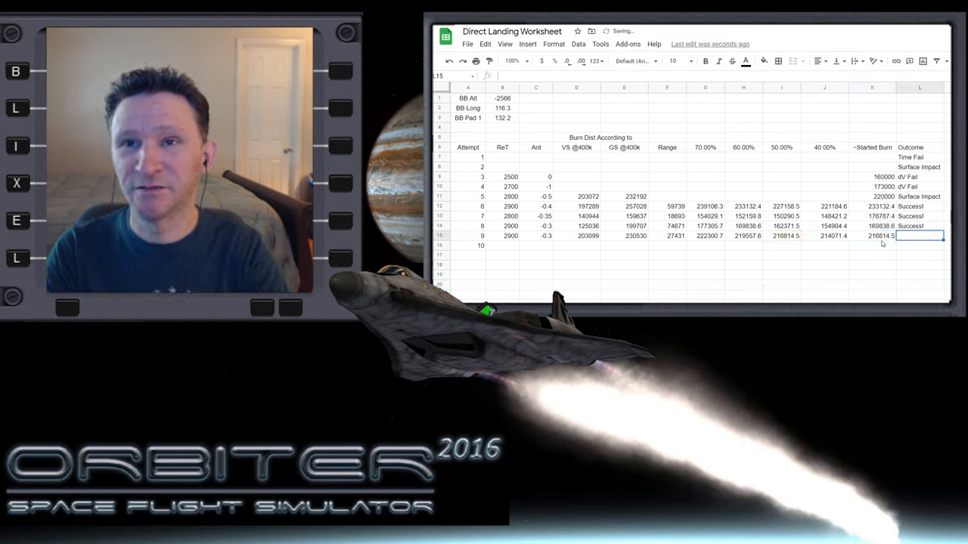
{"action": "type", "text": "Surface Impact"}
{"action": "key", "text": "Return"}
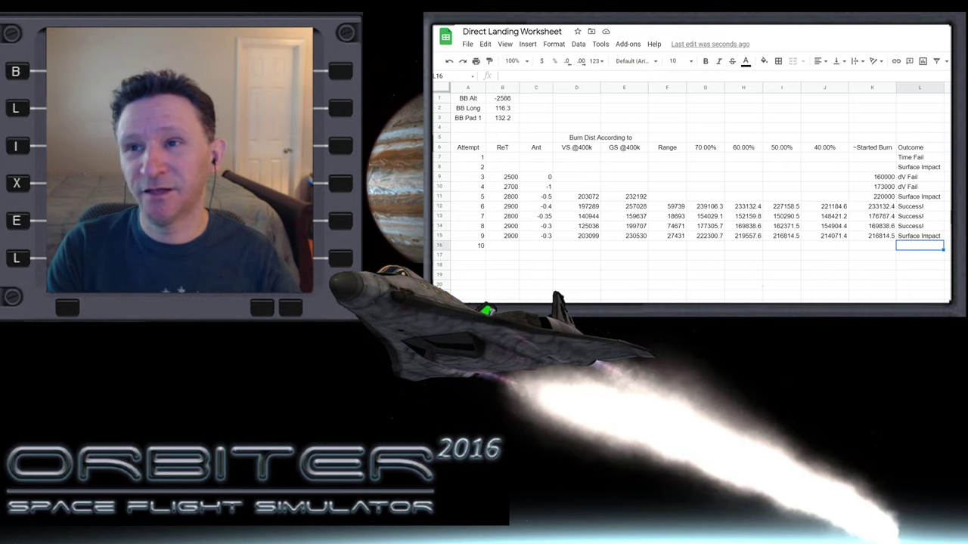
{"action": "left_click", "coordinate": [788, 238]}
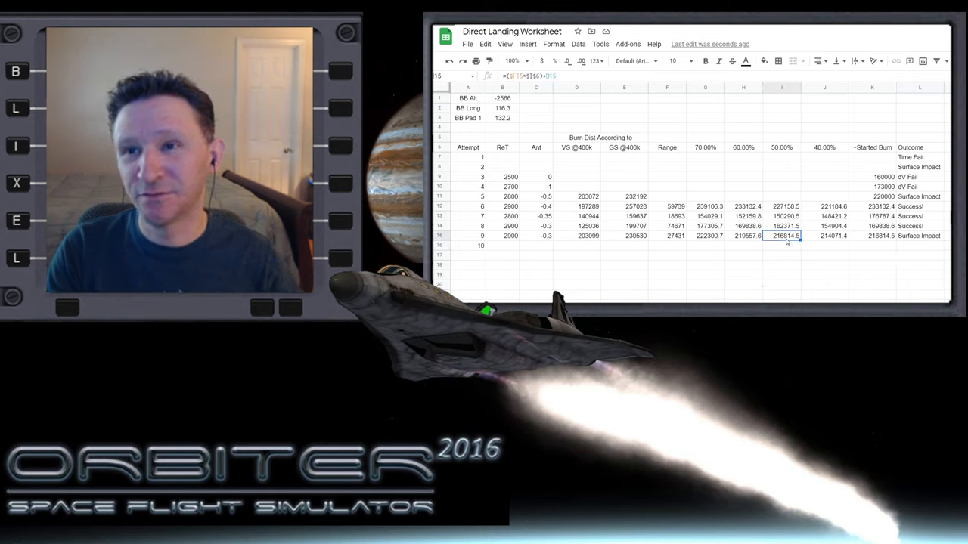
{"action": "left_click", "coordinate": [753, 241]}
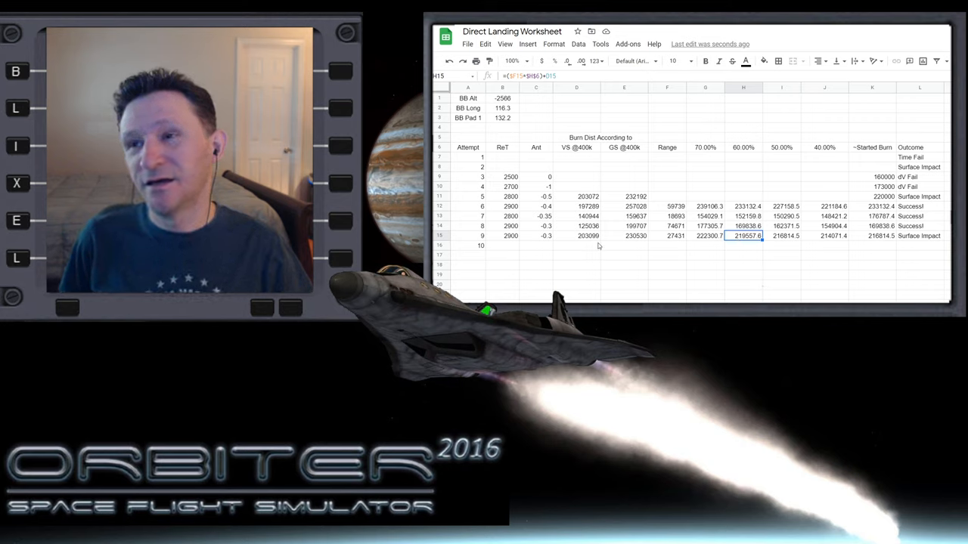
{"action": "left_click", "coordinate": [594, 237]}
{"action": "left_click", "coordinate": [630, 237]}
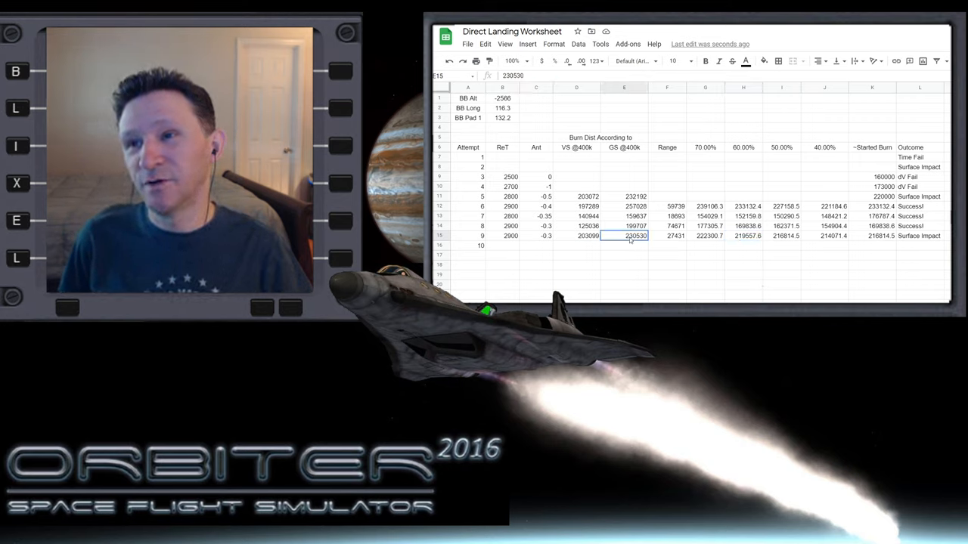
{"action": "left_click", "coordinate": [589, 226]}
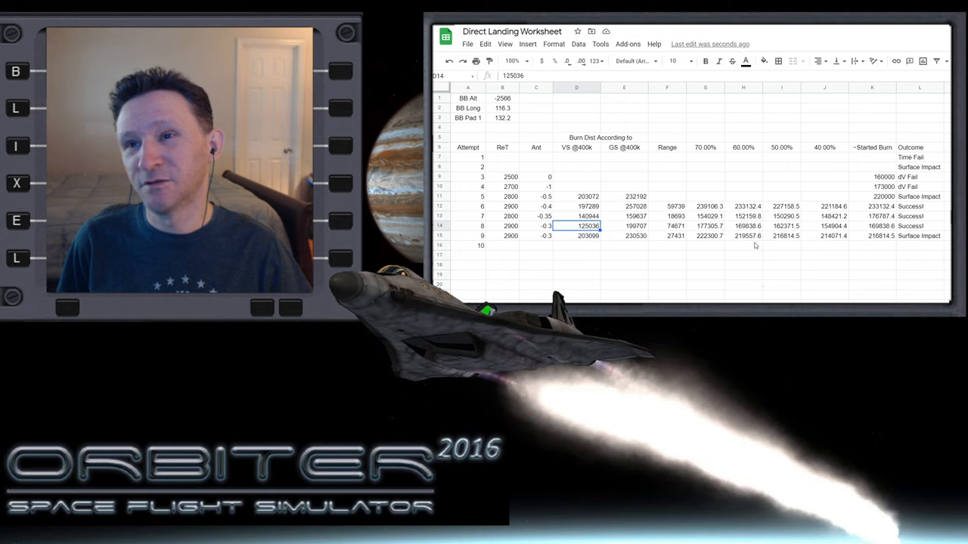
{"action": "left_click", "coordinate": [672, 237]}
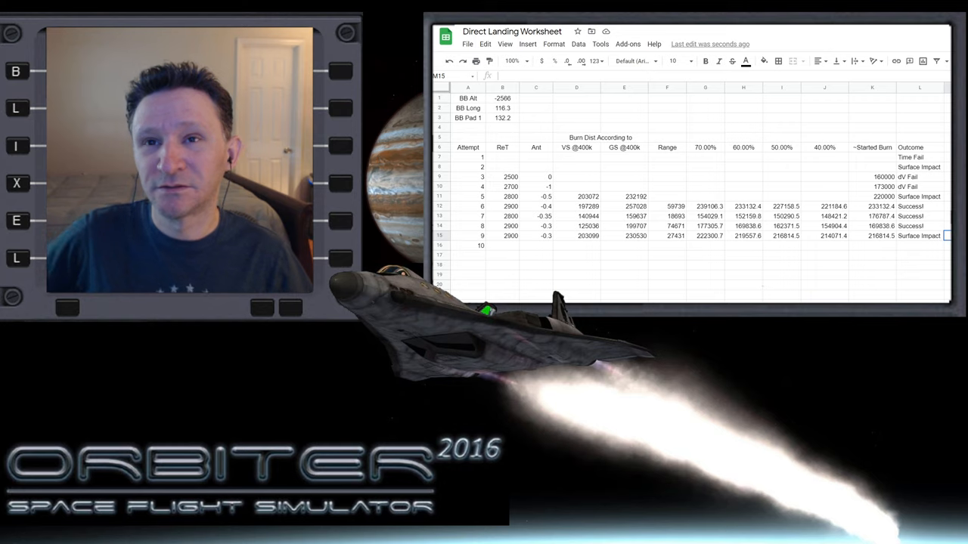
{"action": "left_click", "coordinate": [945, 235]}
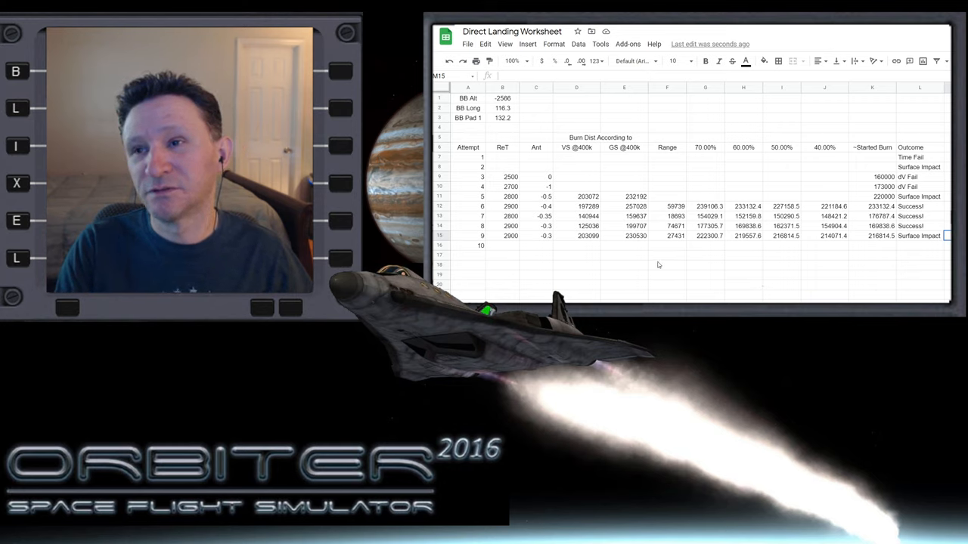
{"action": "left_click", "coordinate": [594, 237]}
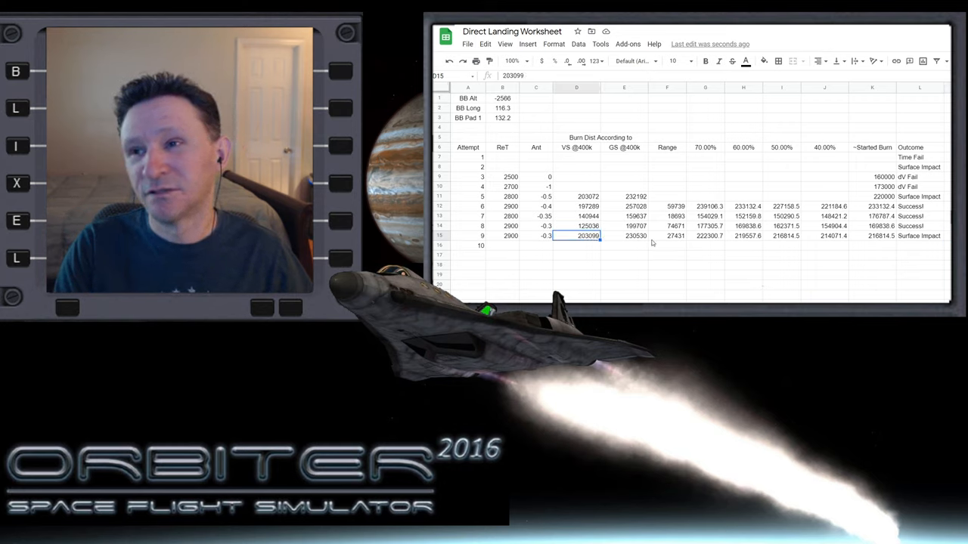
{"action": "left_click", "coordinate": [643, 242]}
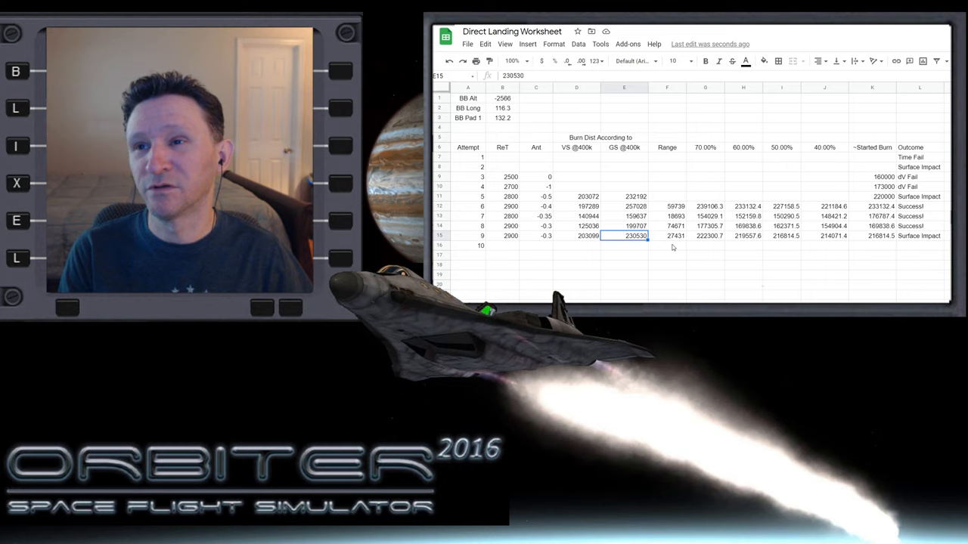
{"action": "left_click", "coordinate": [672, 237]}
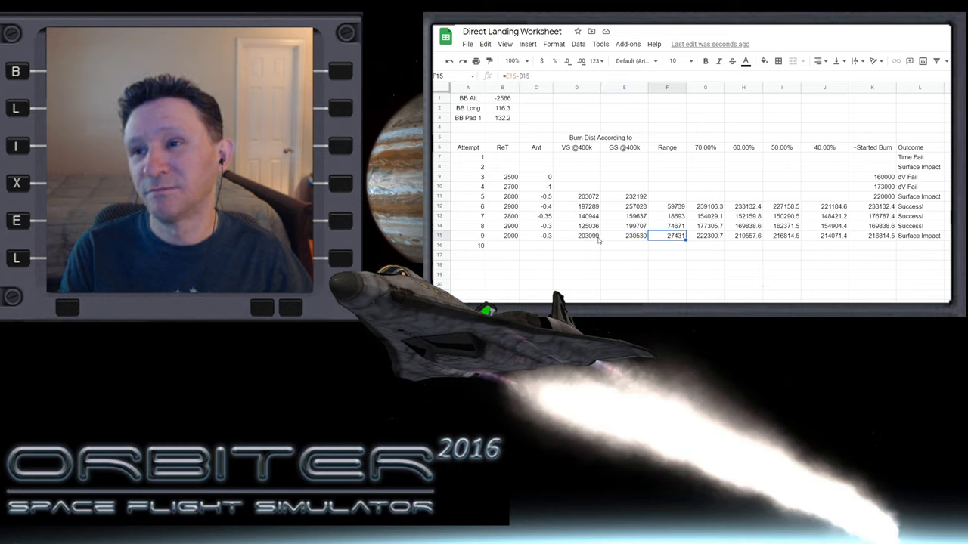
{"action": "left_click", "coordinate": [589, 226]}
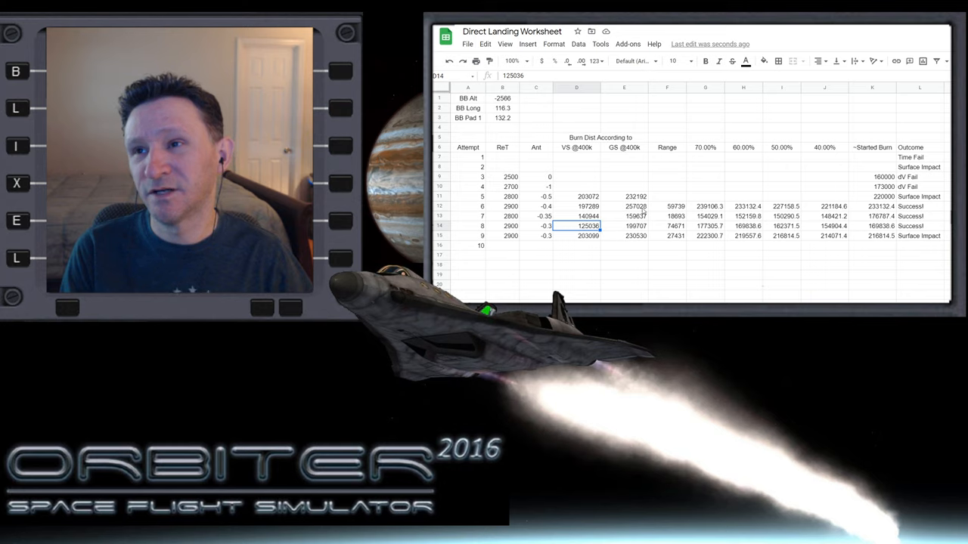
{"action": "left_click", "coordinate": [590, 238]}
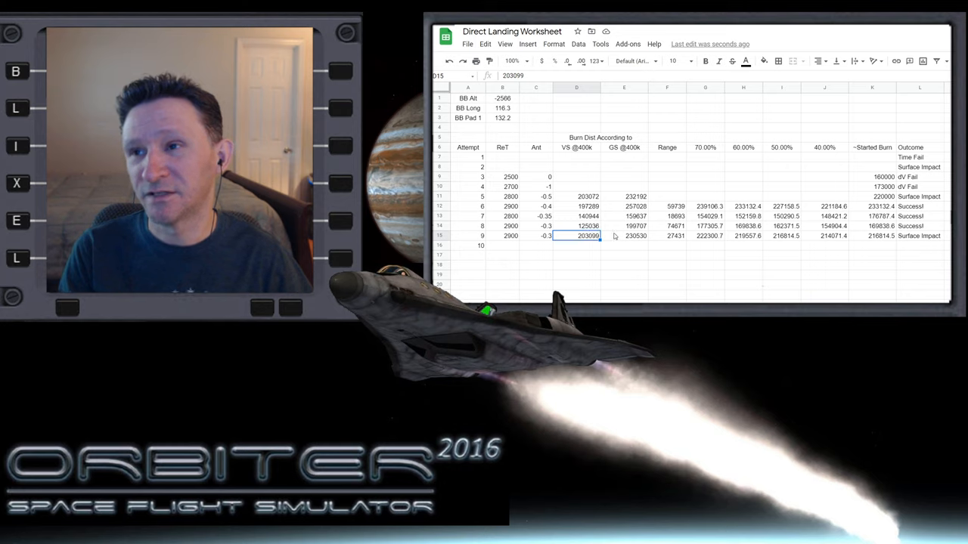
{"action": "left_click", "coordinate": [596, 226]}
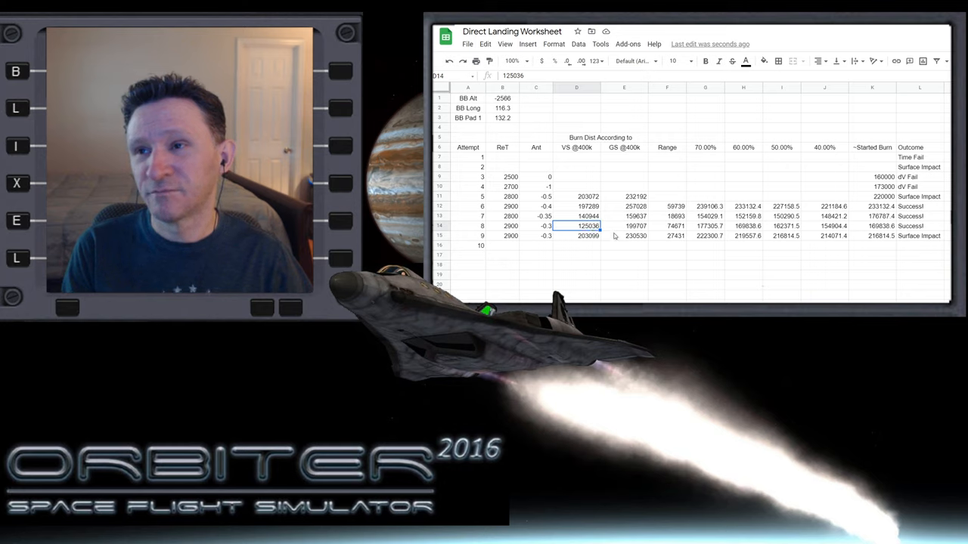
{"action": "left_click", "coordinate": [595, 238]}
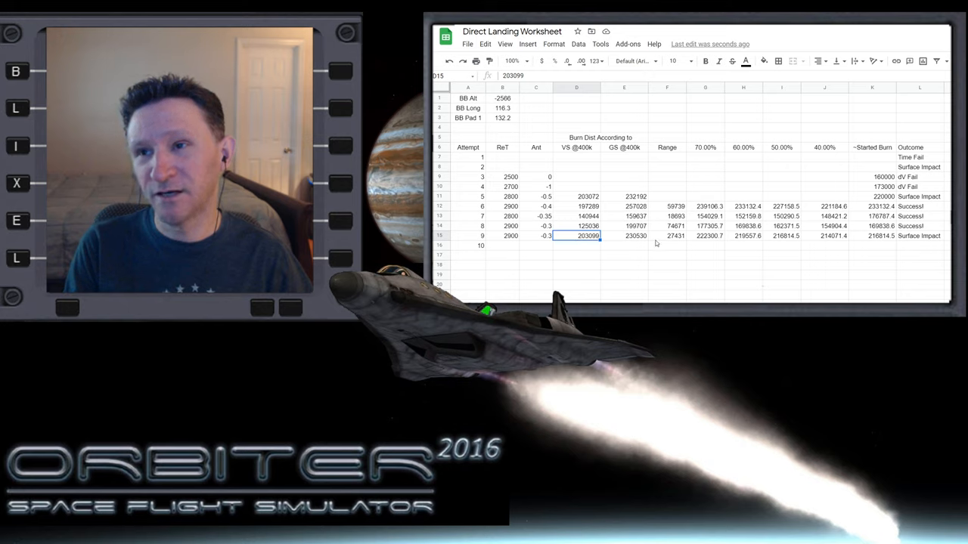
{"action": "left_click", "coordinate": [758, 237]}
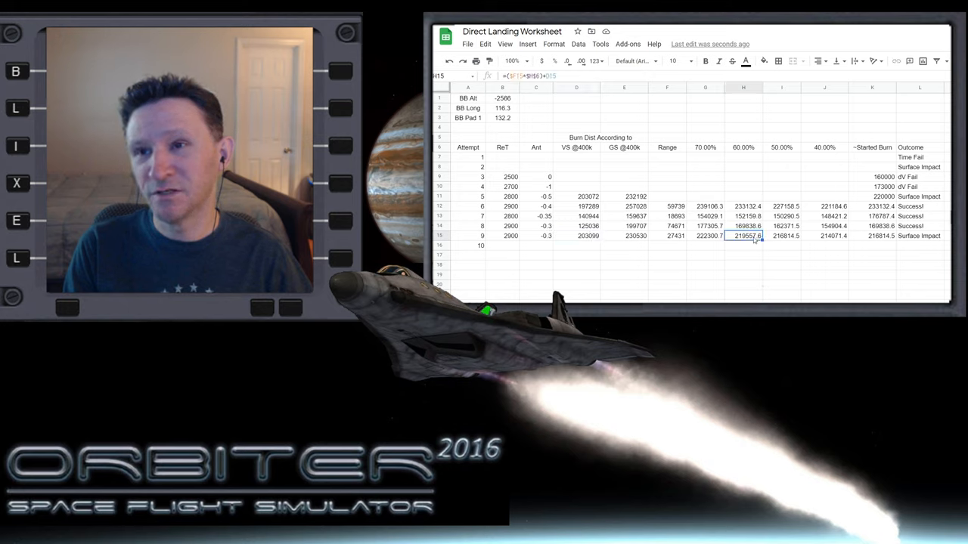
{"action": "left_click", "coordinate": [718, 236]}
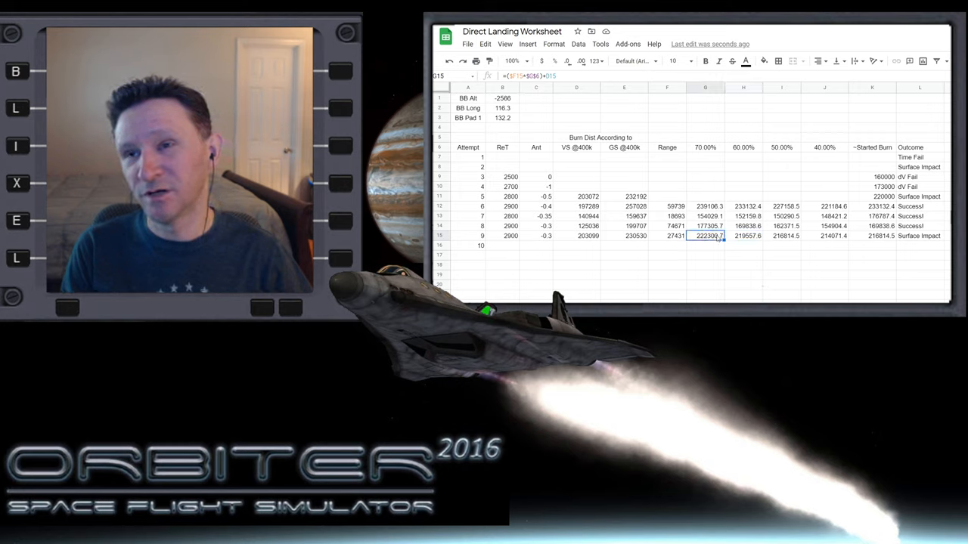
{"action": "left_click", "coordinate": [645, 239]}
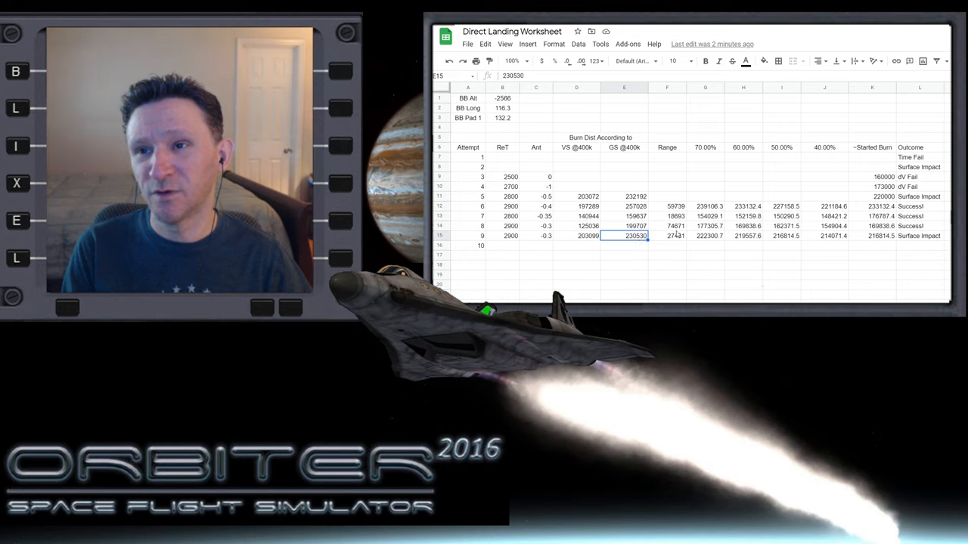
{"action": "left_click", "coordinate": [746, 239]}
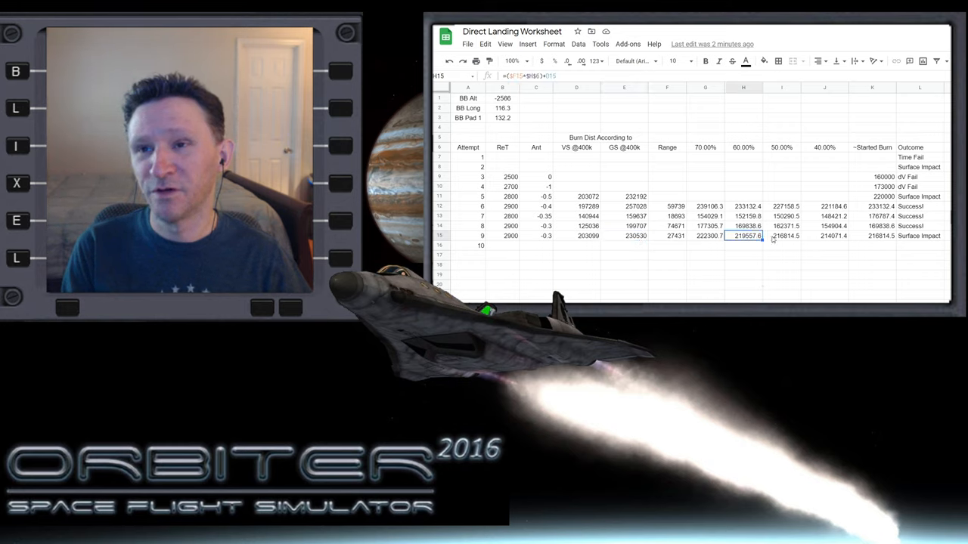
{"action": "left_click", "coordinate": [774, 239]}
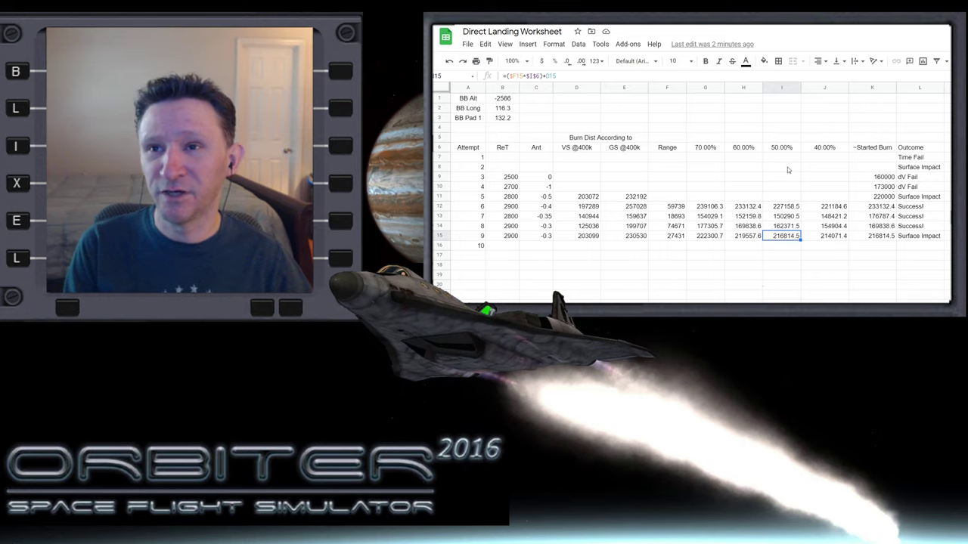